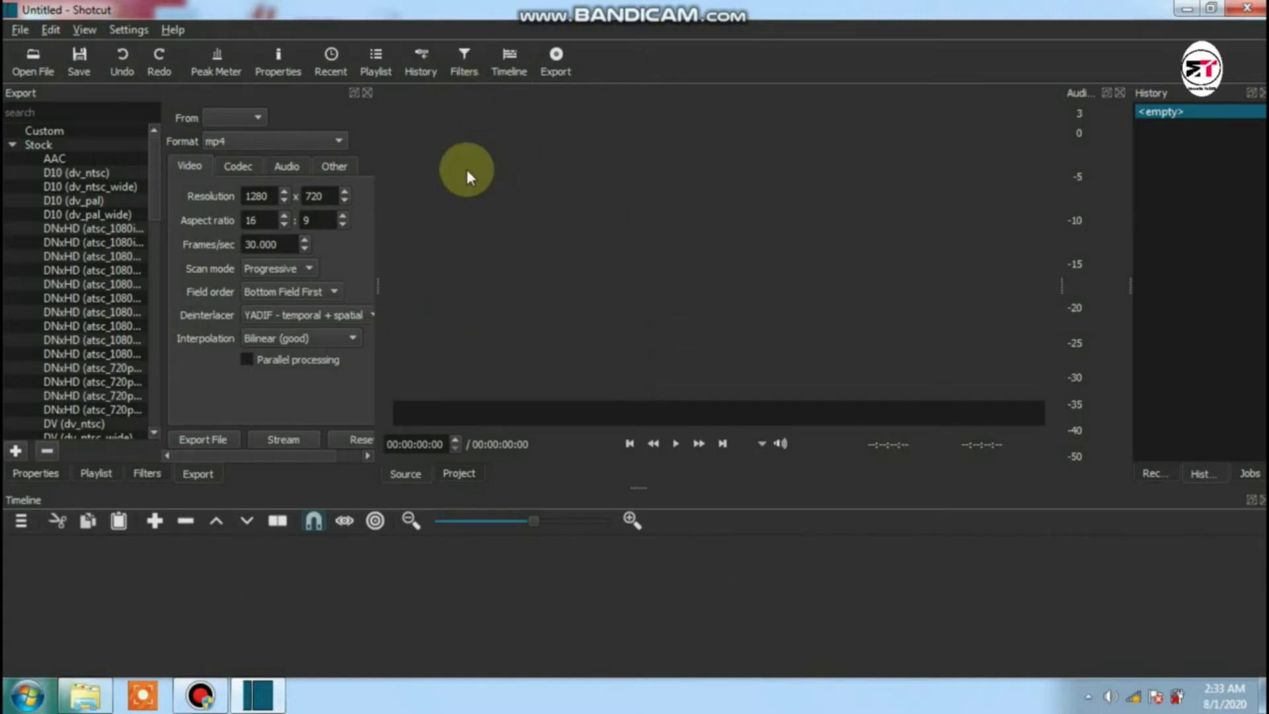
click(37, 64)
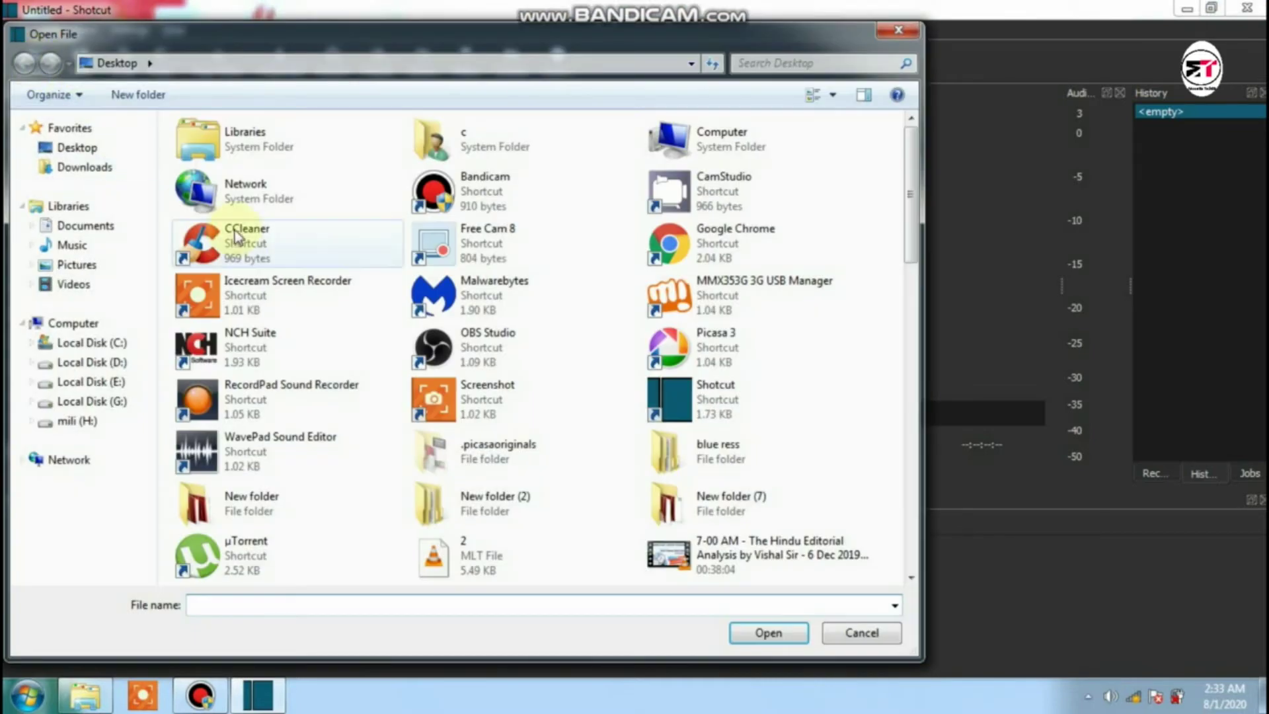
scroll(284, 397, down, 5)
click(291, 555)
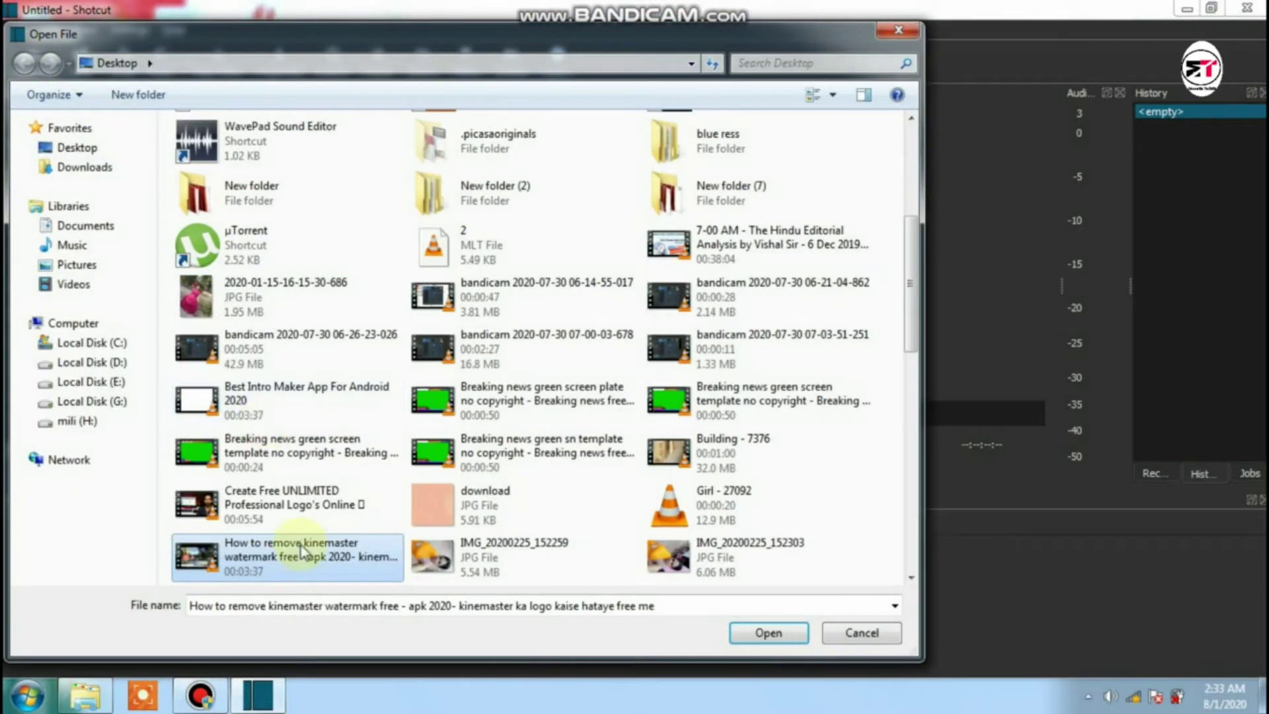
click(523, 575)
key(Down)
key(Down)
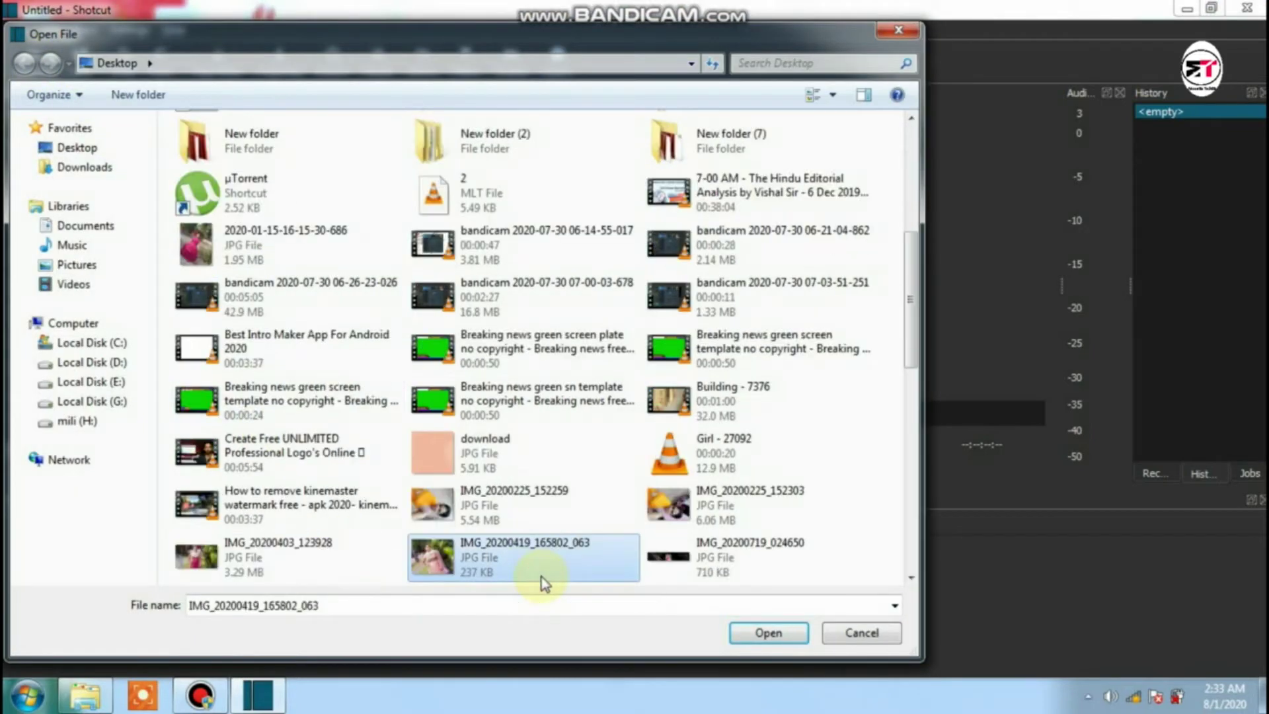
key(Down)
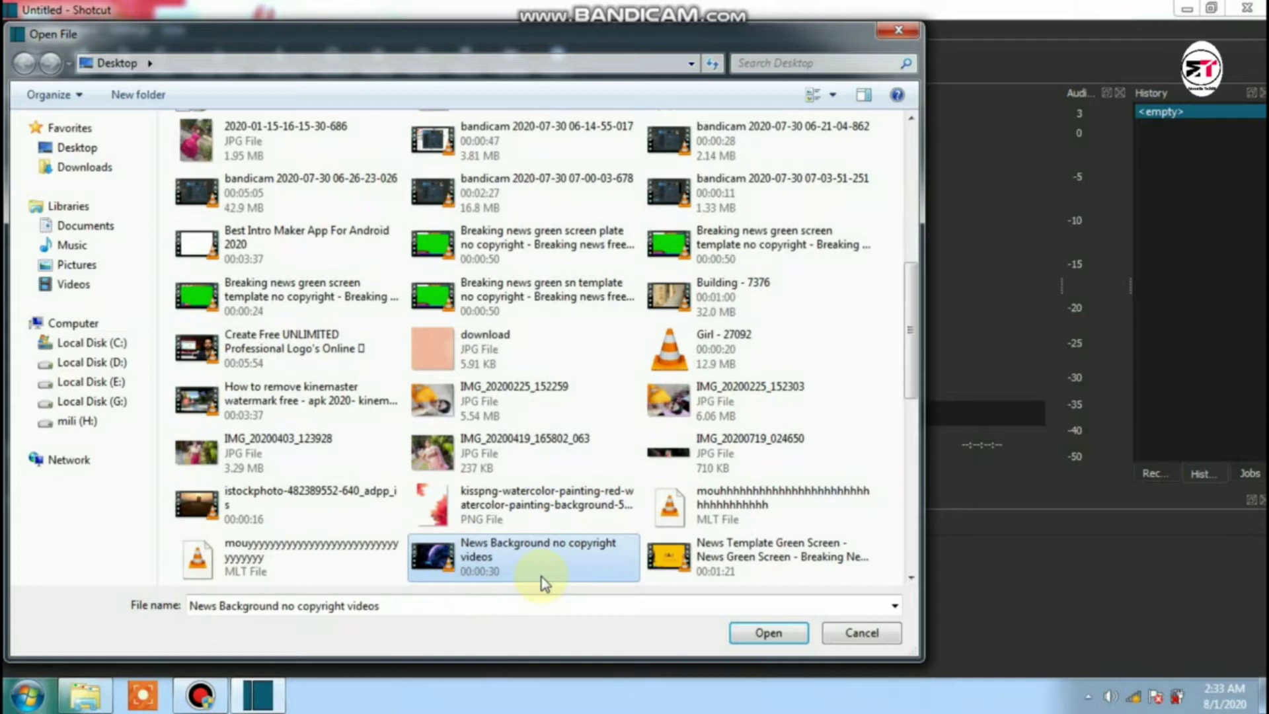
click(340, 511)
click(758, 641)
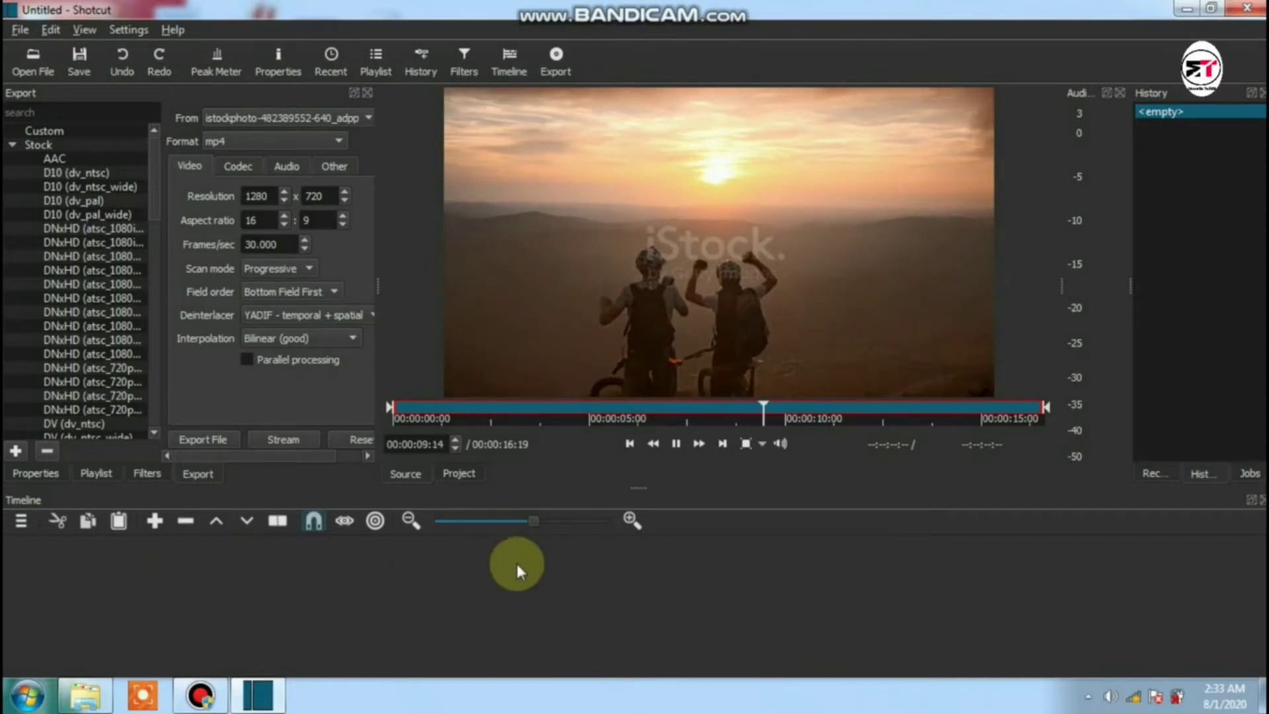
Place the opened istockphoto clip at the start of the empty timeline, creating the first video track
click(602, 289)
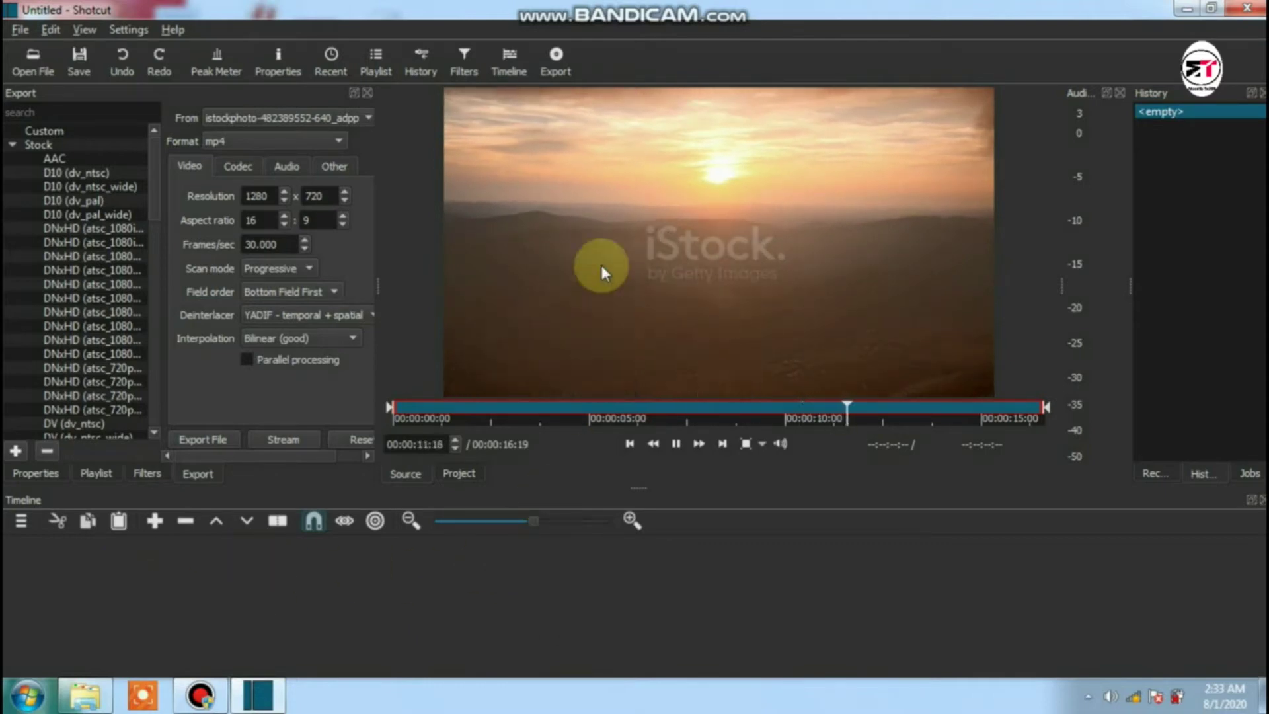
drag(603, 265, 256, 587)
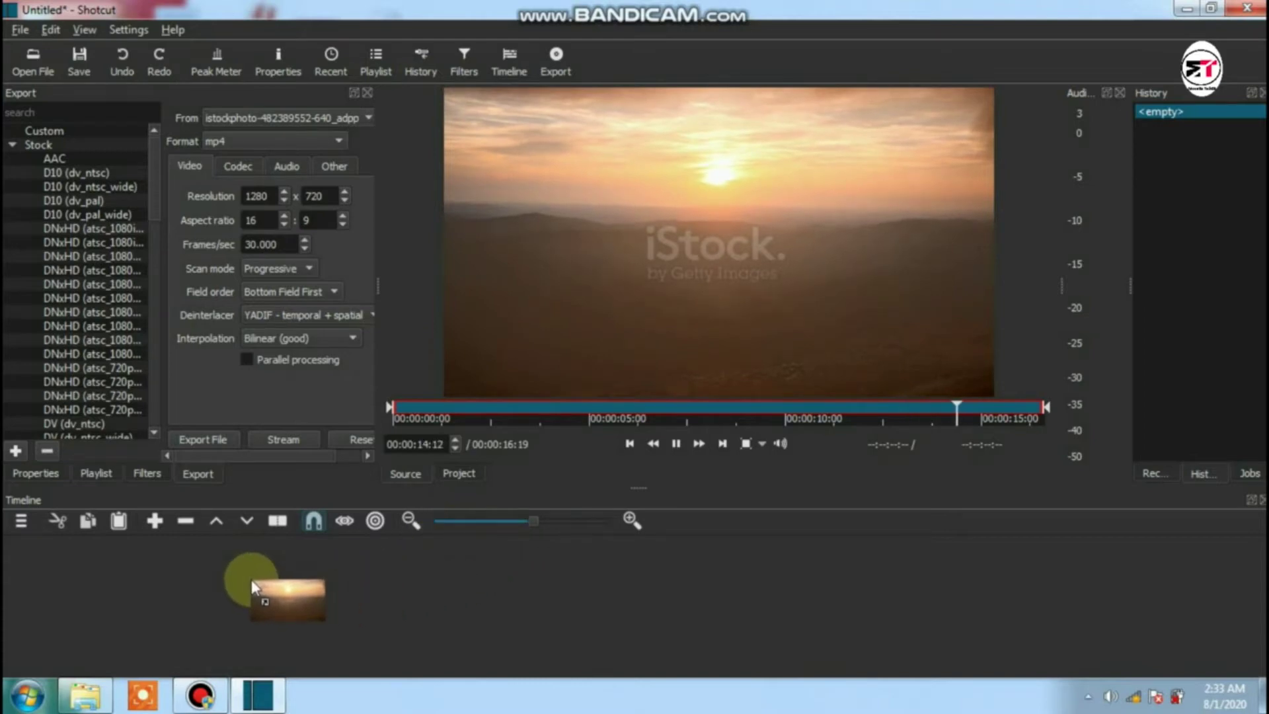
drag(253, 586, 250, 578)
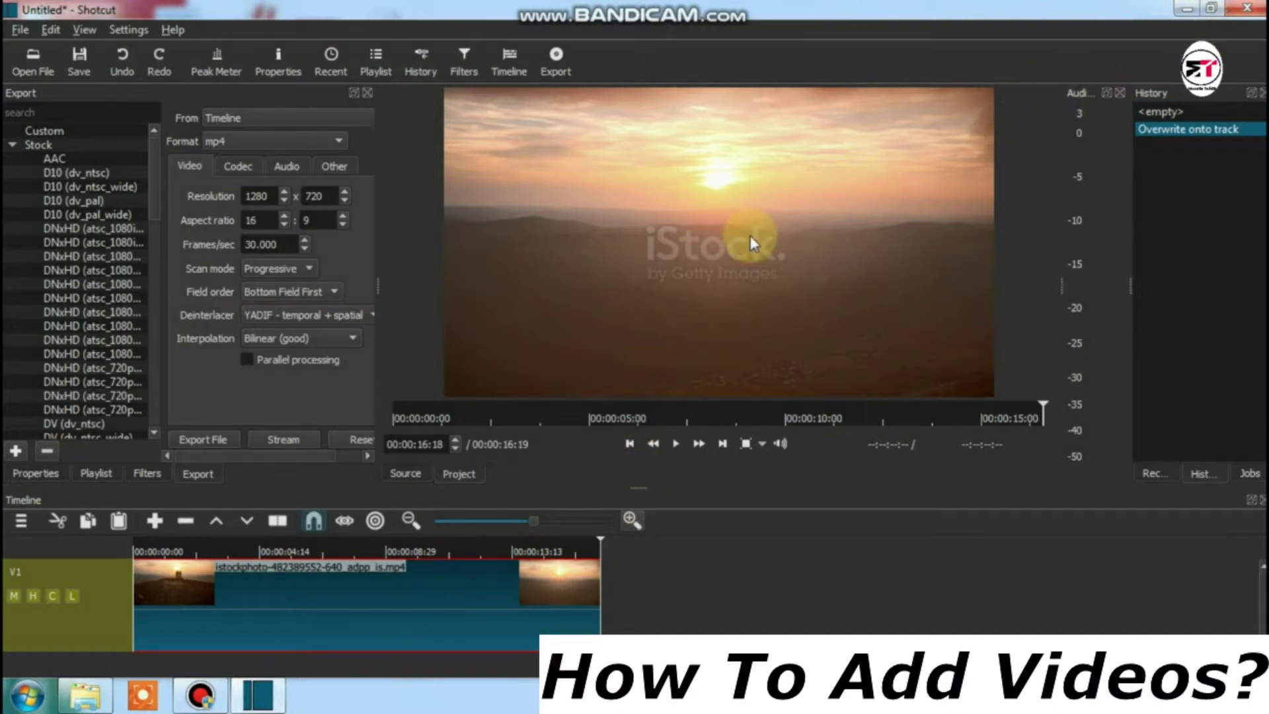
Bring the Building - 7376 video in from the desktop and place it directly after the istockphoto clip on V1
click(1209, 9)
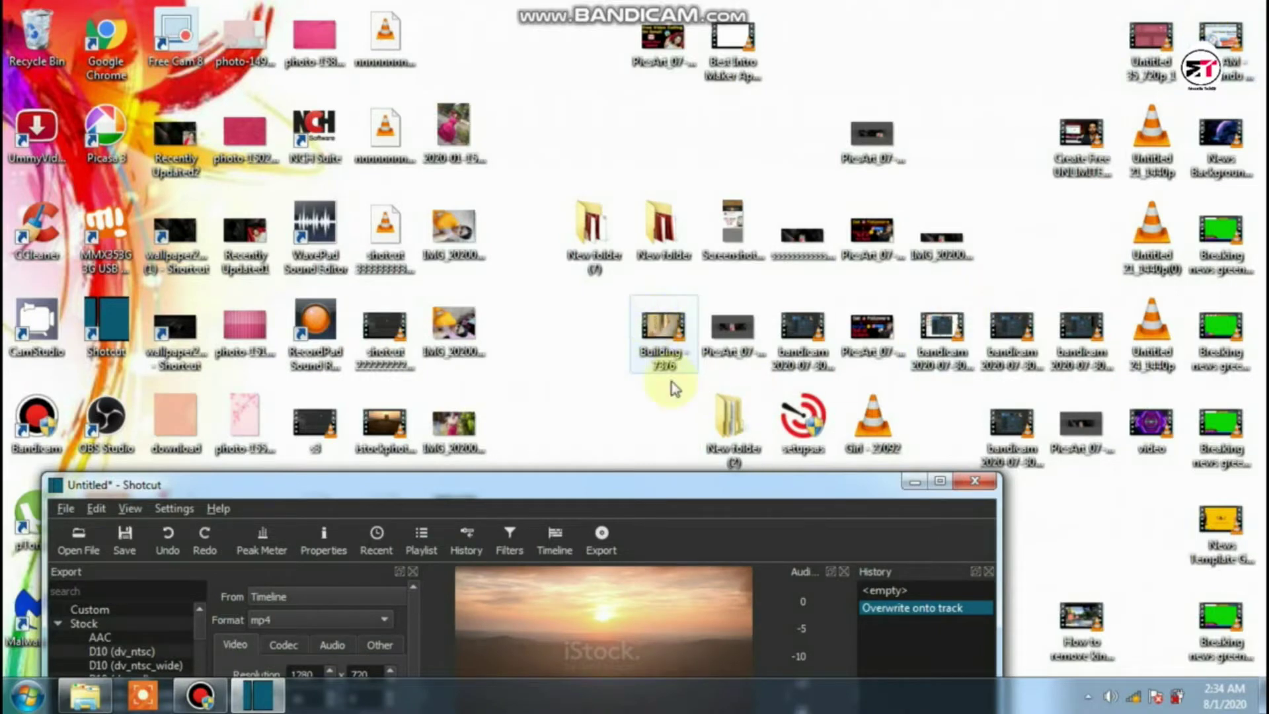
click(661, 334)
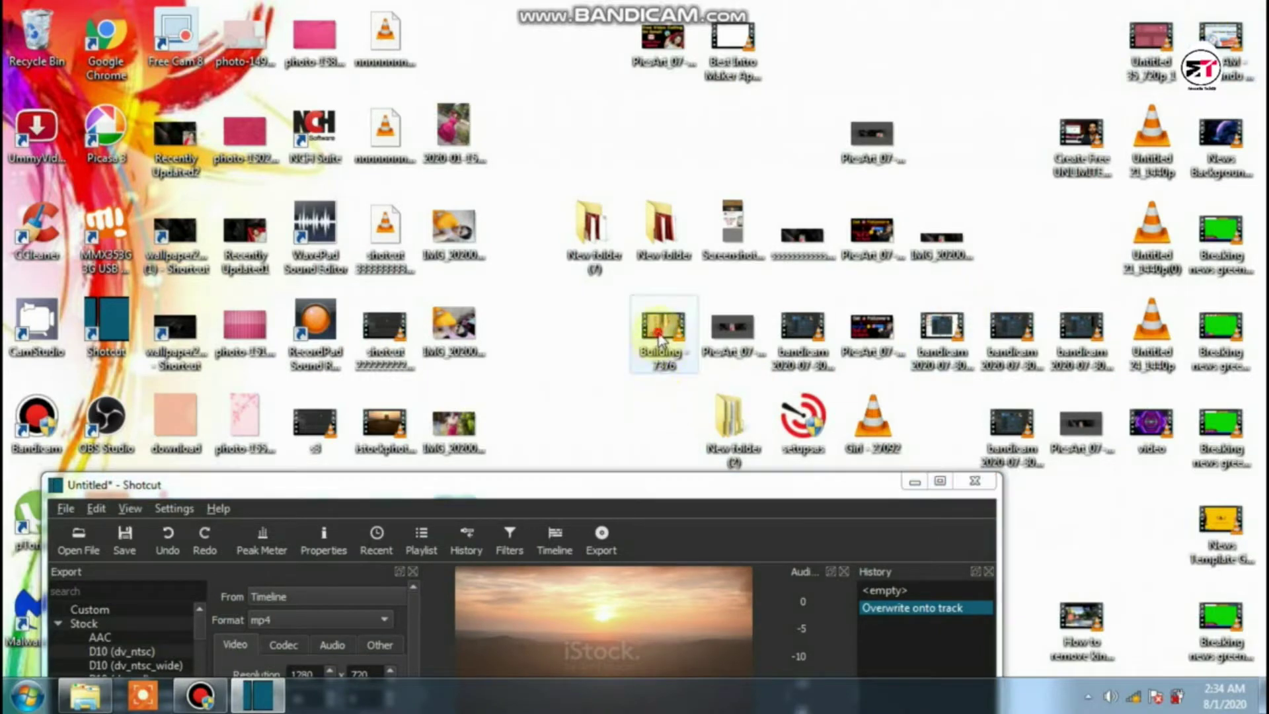
drag(660, 337, 596, 600)
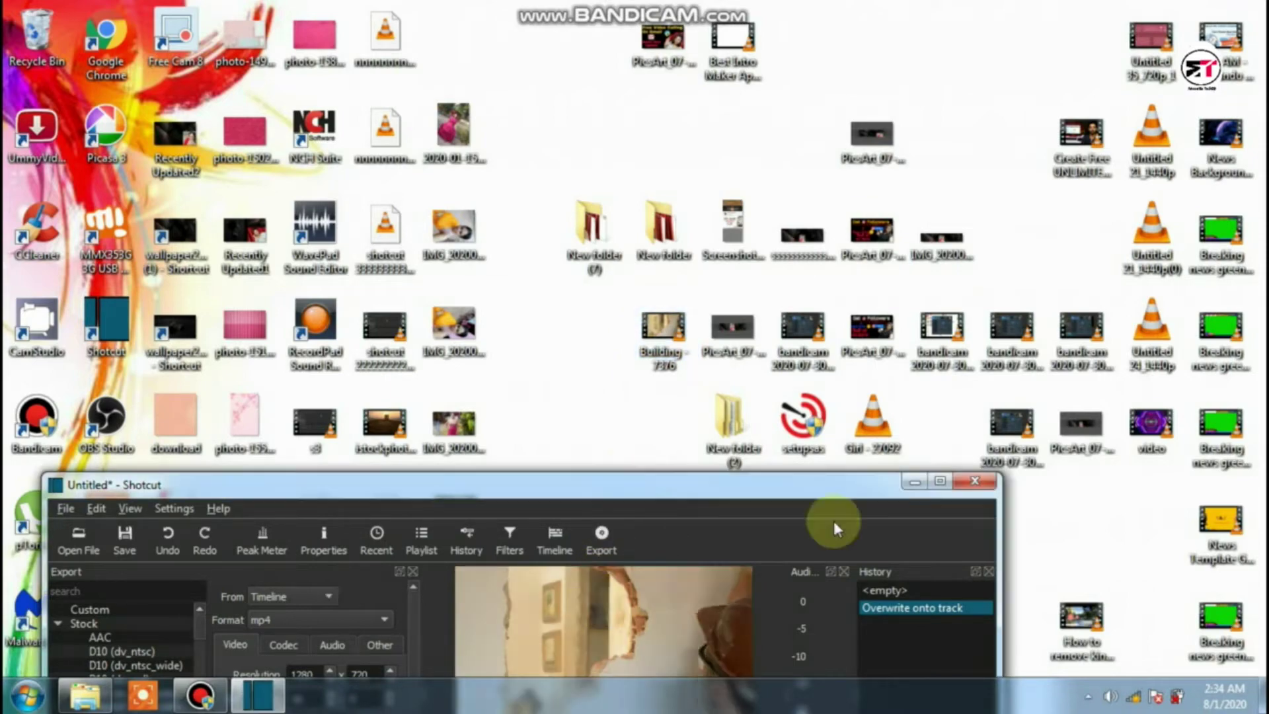
click(941, 482)
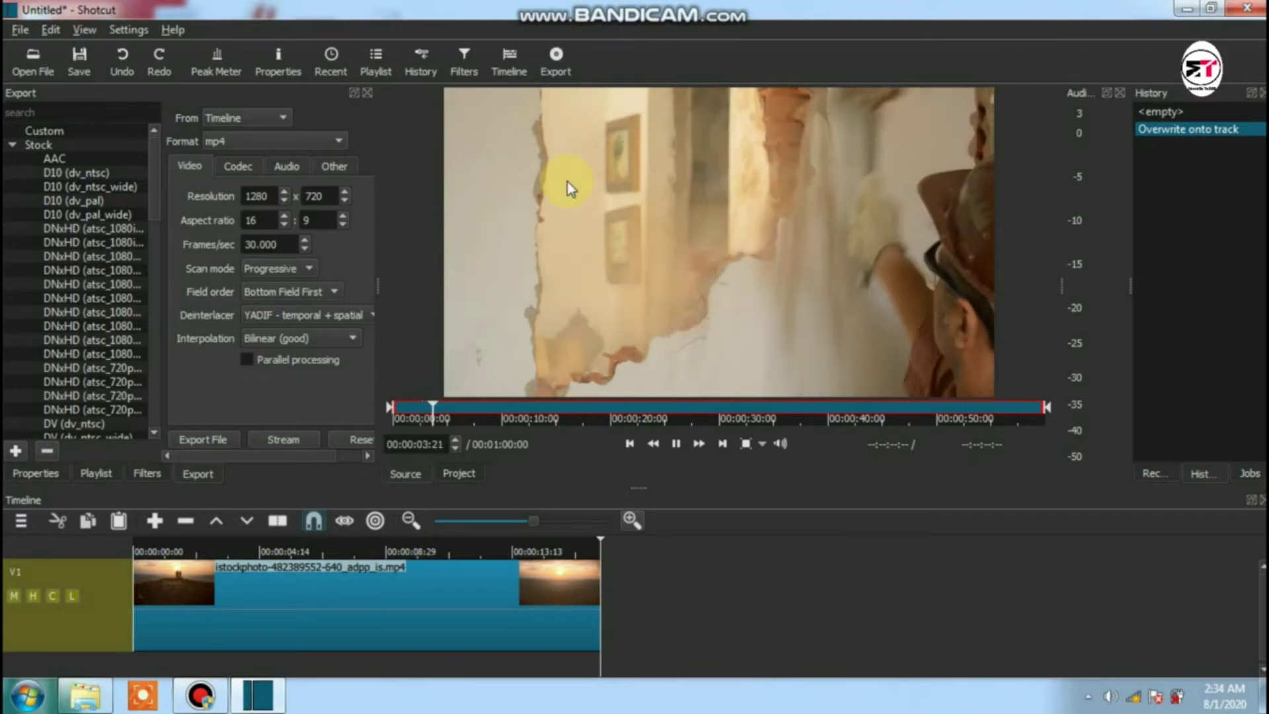
drag(675, 164, 603, 566)
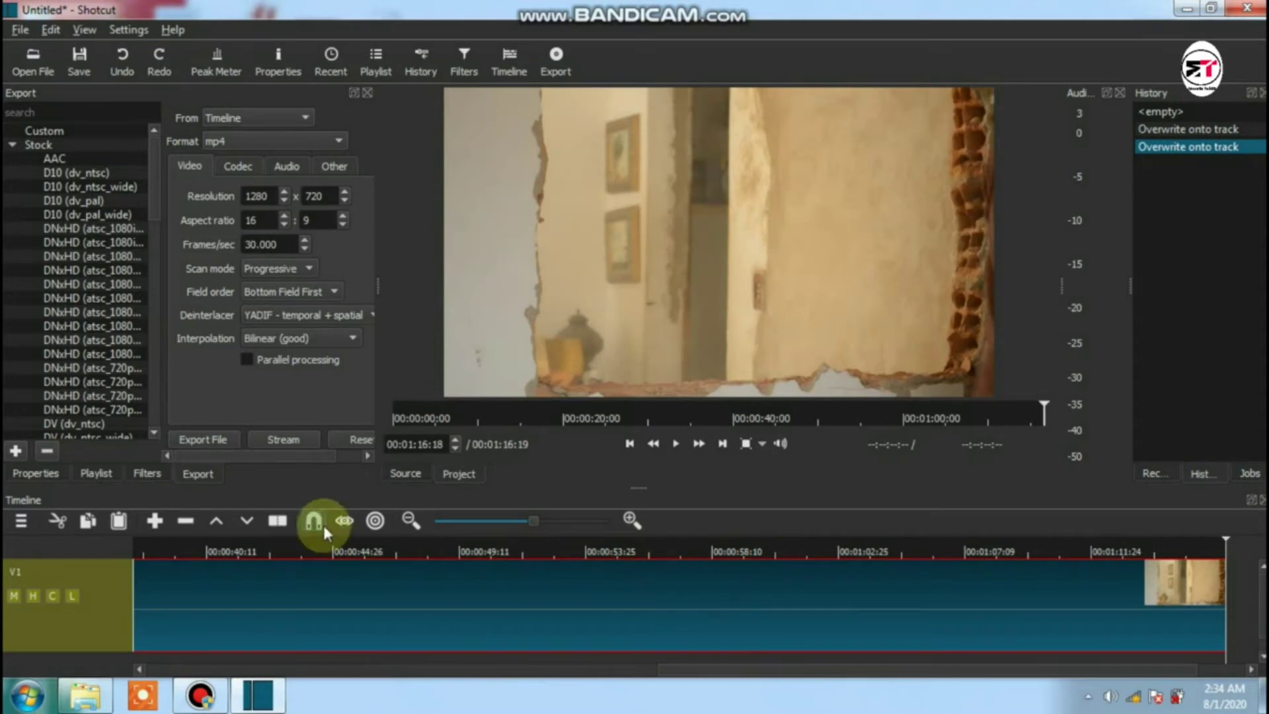
Save the project to the Desktop as an MLT XML file named "mou" followed by a long run of t's
click(82, 71)
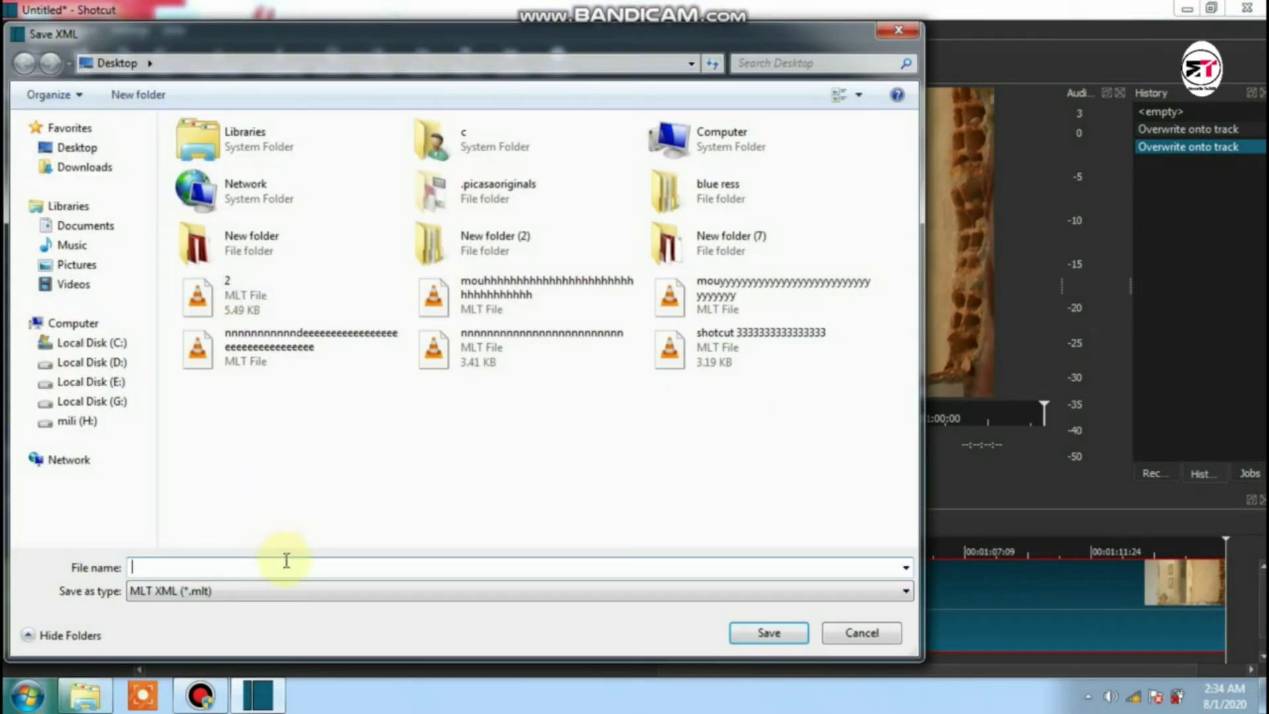
text(mou)
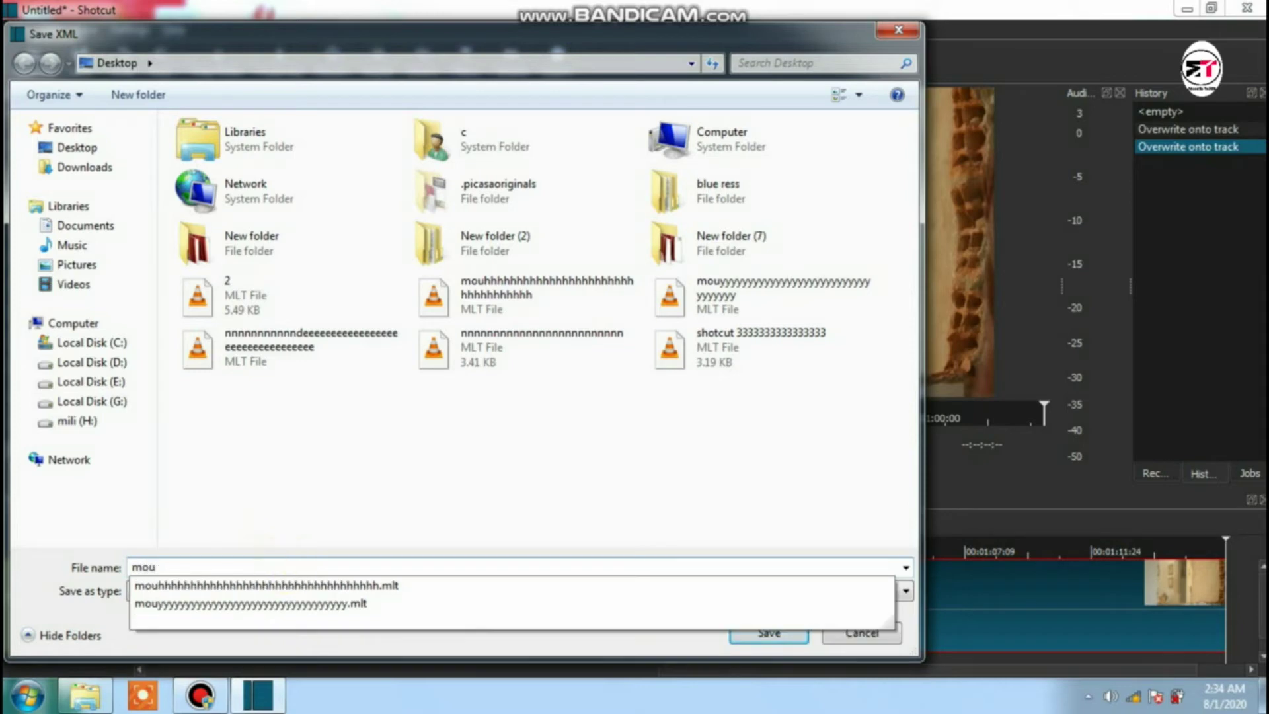
text(t)
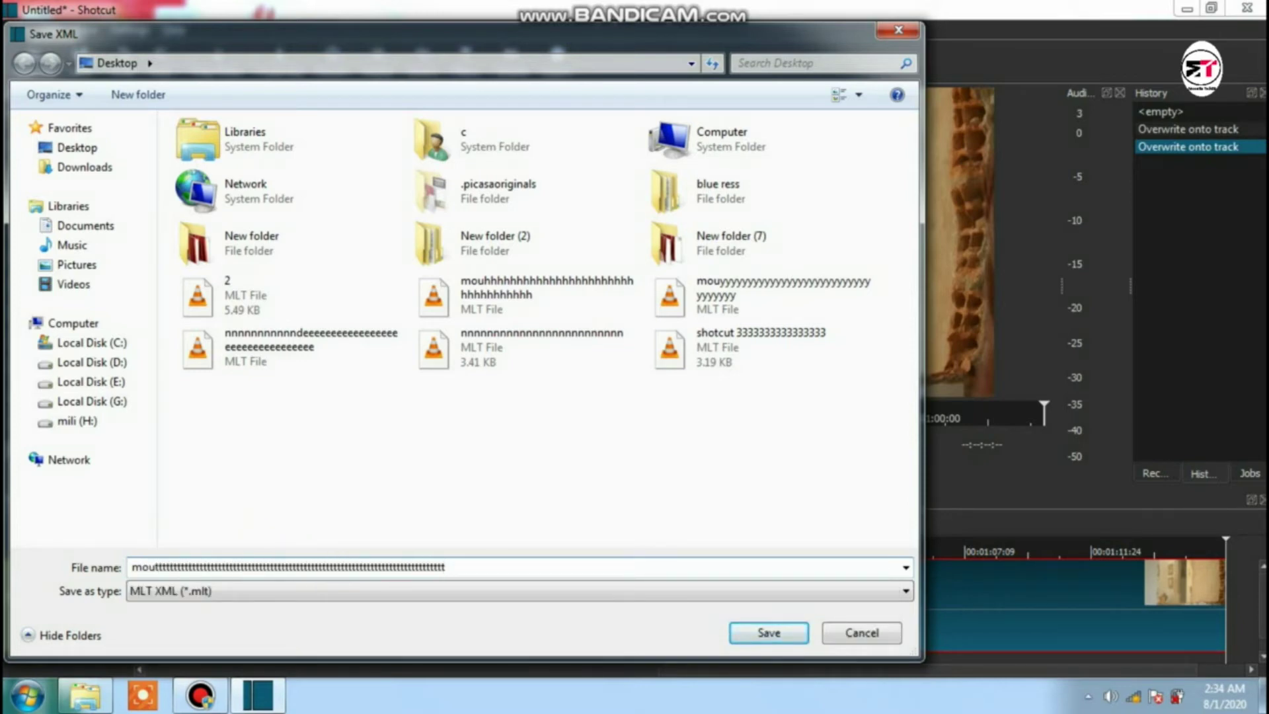
key(Return)
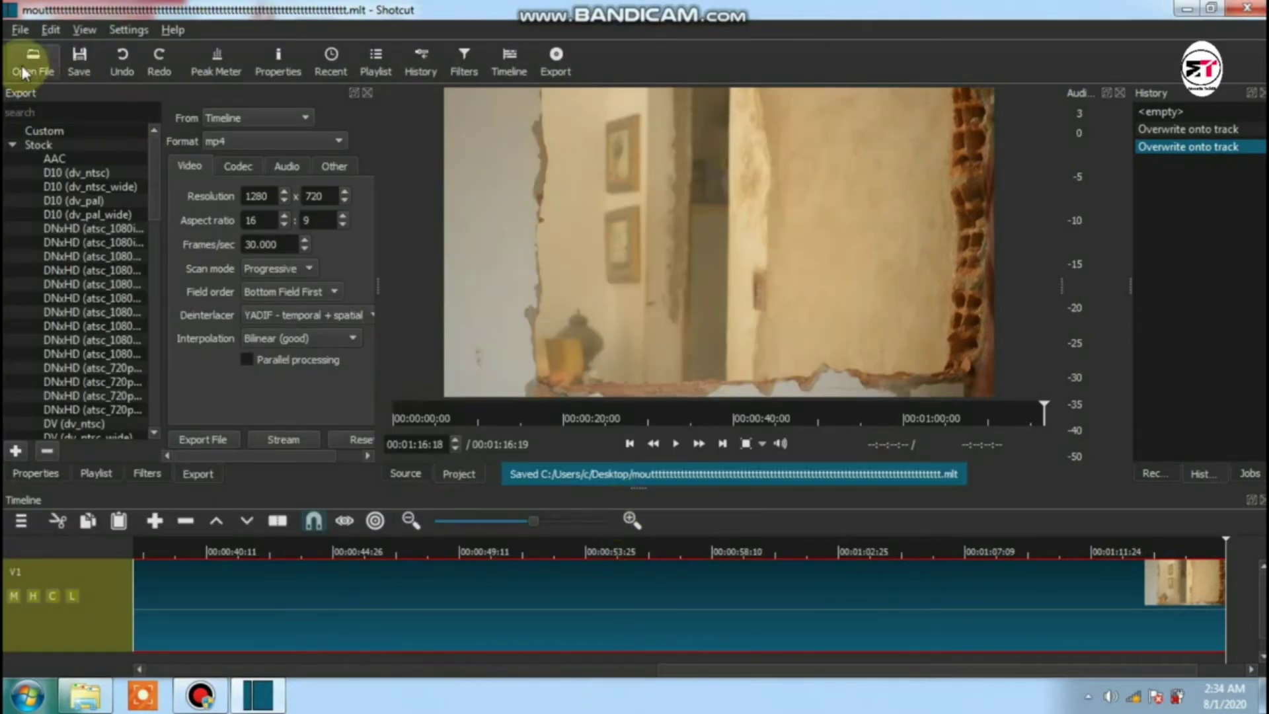
Open the video Girl - 27092 from the Desktop in the source player
click(23, 73)
click(283, 473)
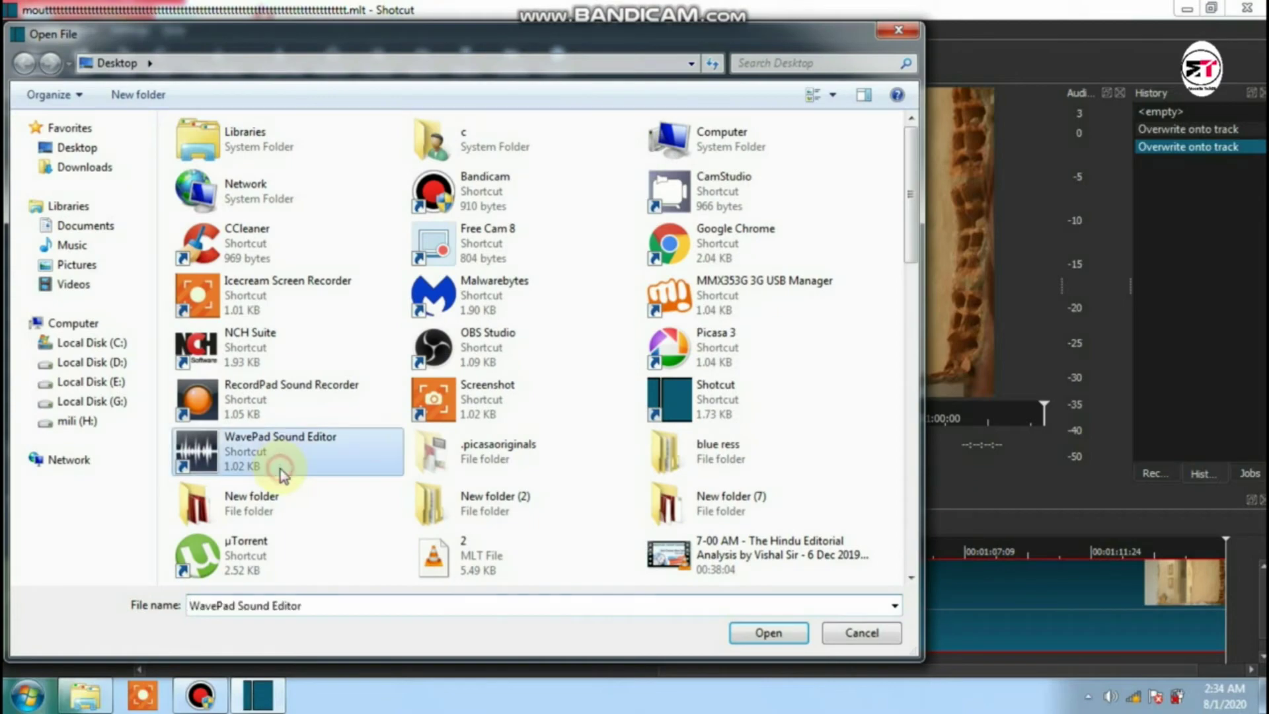
key(Down)
key(Down)
key(Down)
key(Down)
key(Down)
key(Down)
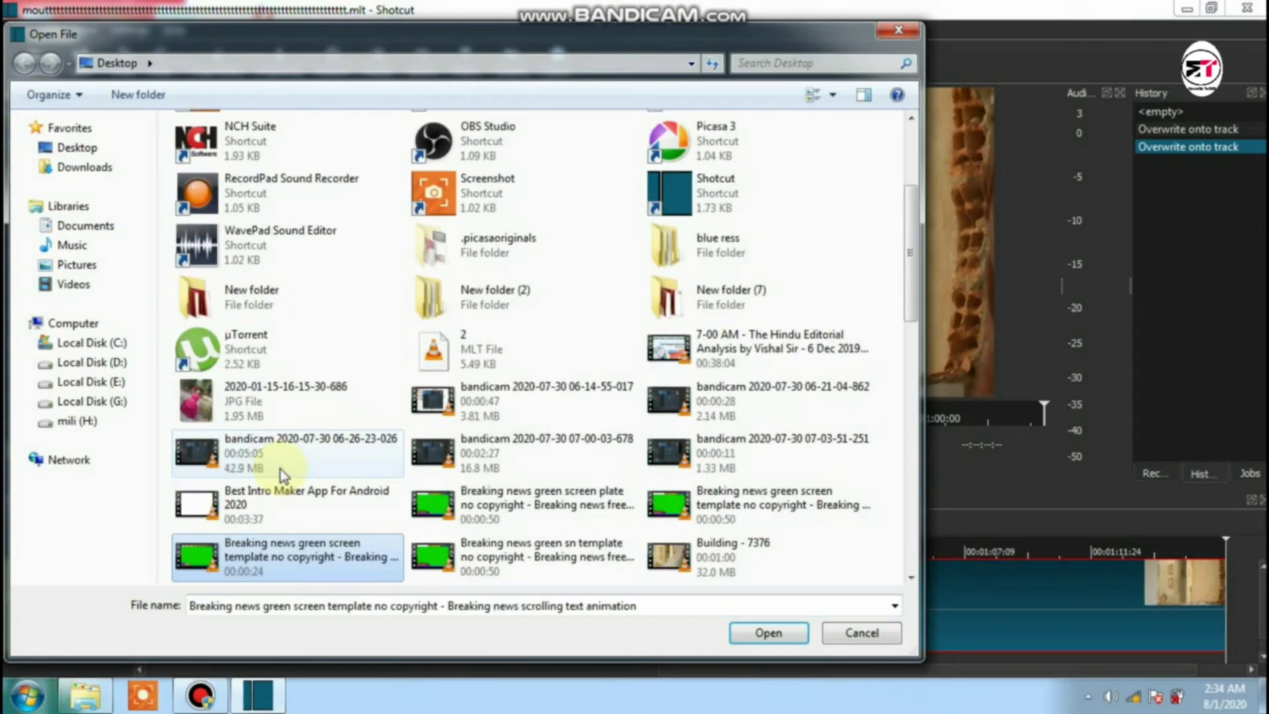
key(Down)
key(Down)
key(Down)
key(Down)
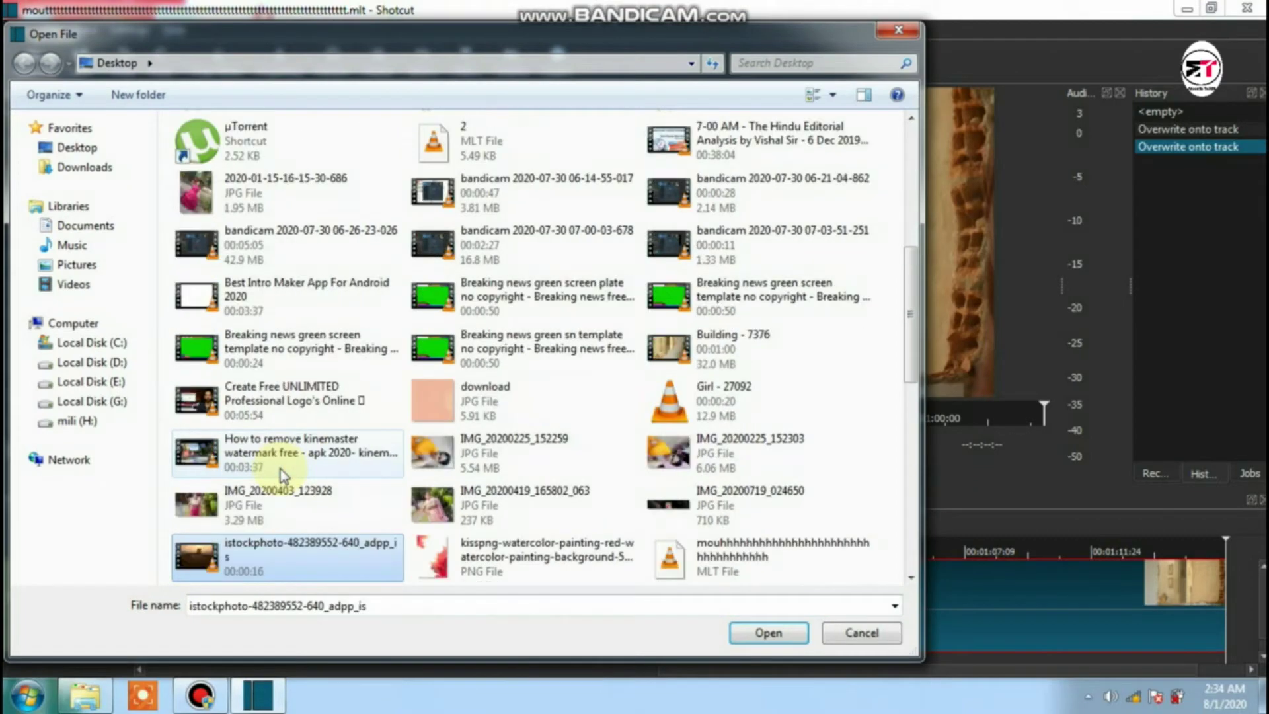
key(Down)
key(Down)
key(Down)
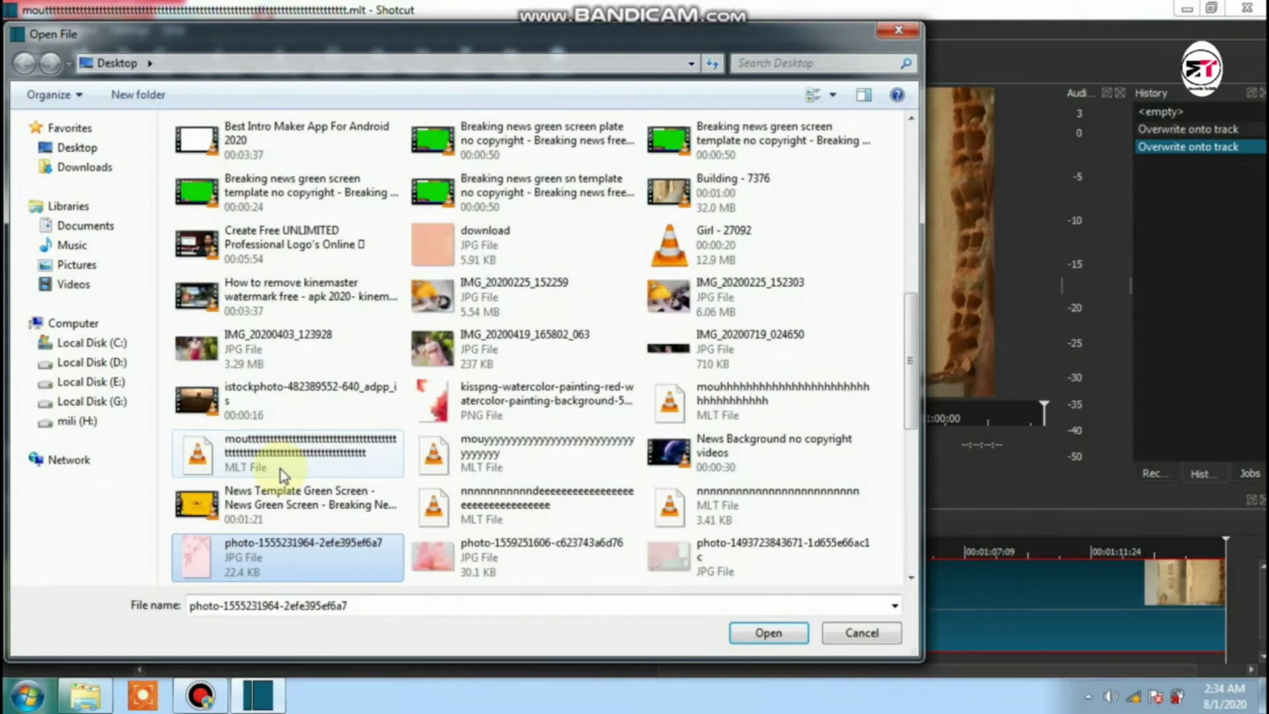
key(Down)
key(Down)
key(Down)
key(Down)
key(Down)
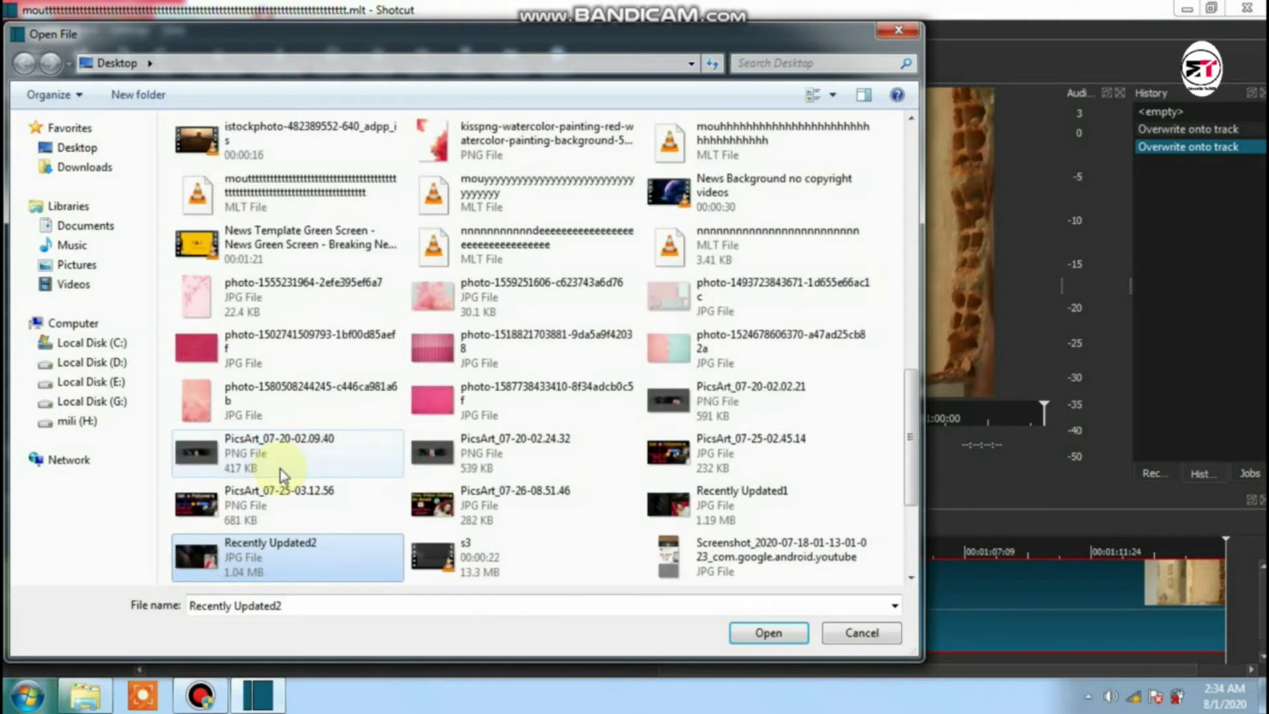
key(Down)
key(Down)
key(Down)
key(Right)
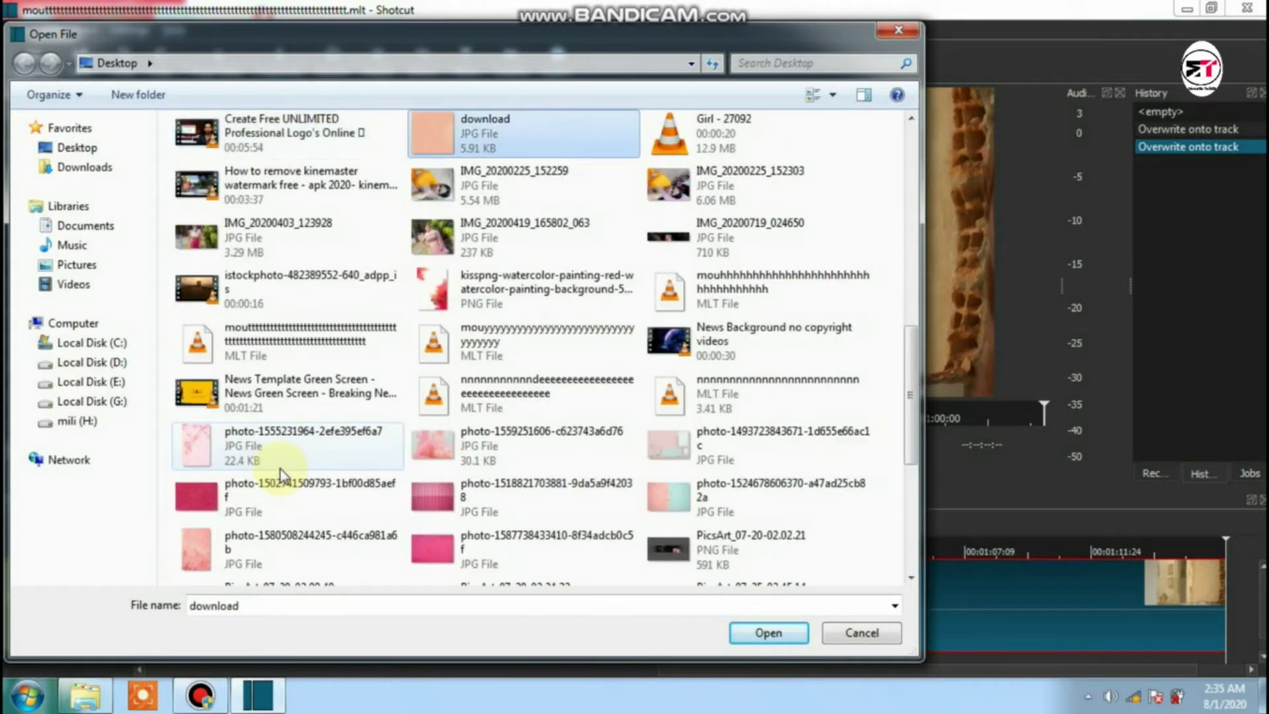
key(Right)
key(Return)
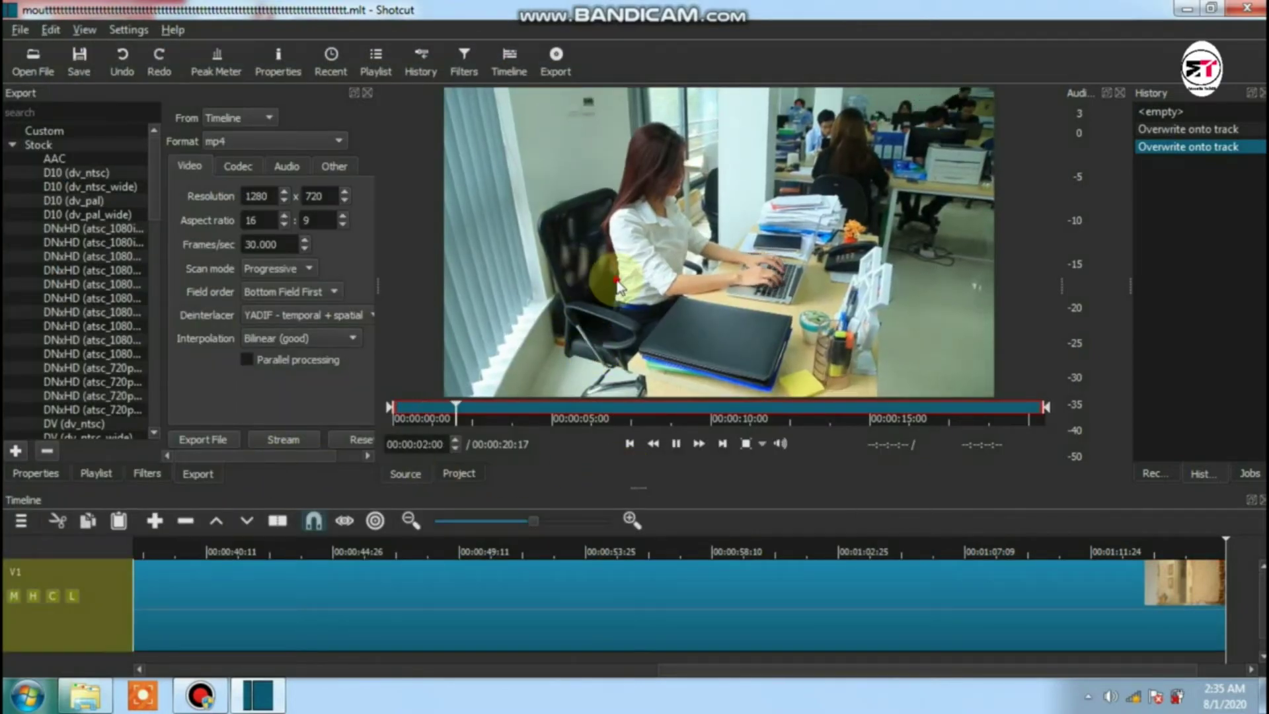
Append the Girl - 27092 clip after the Building clip on V1 and save the project
drag(616, 285, 1158, 605)
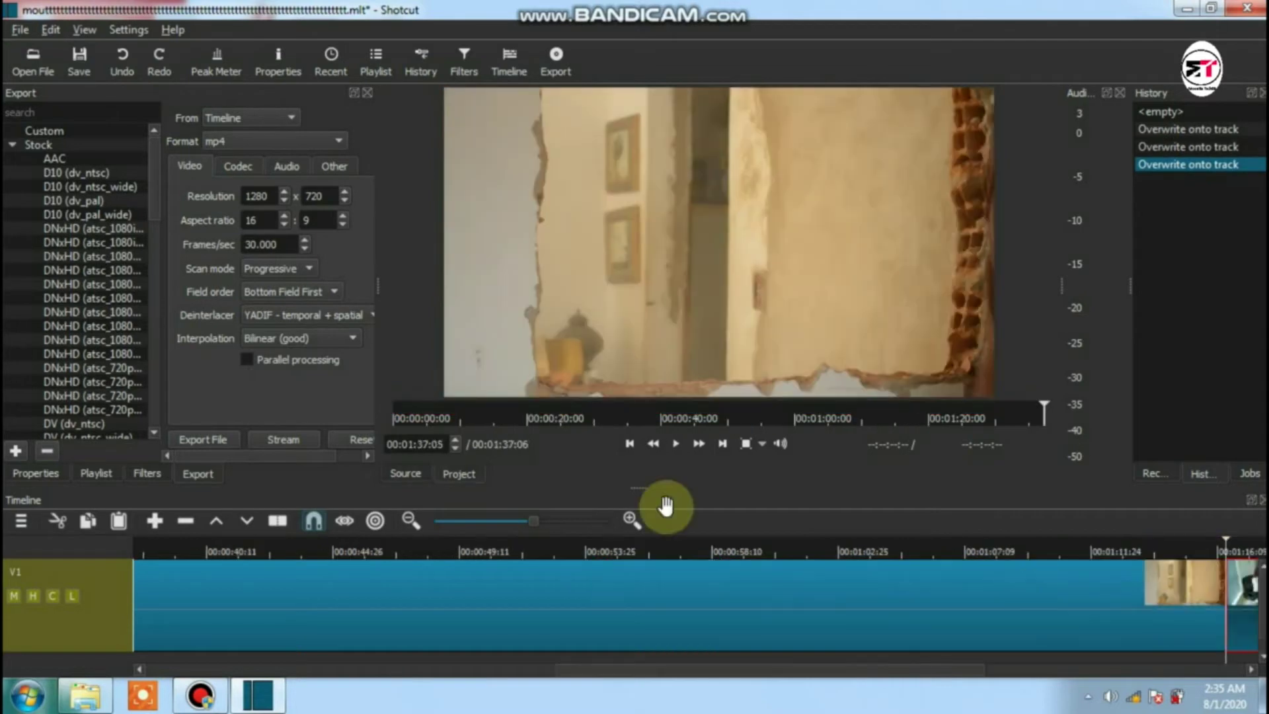
click(79, 60)
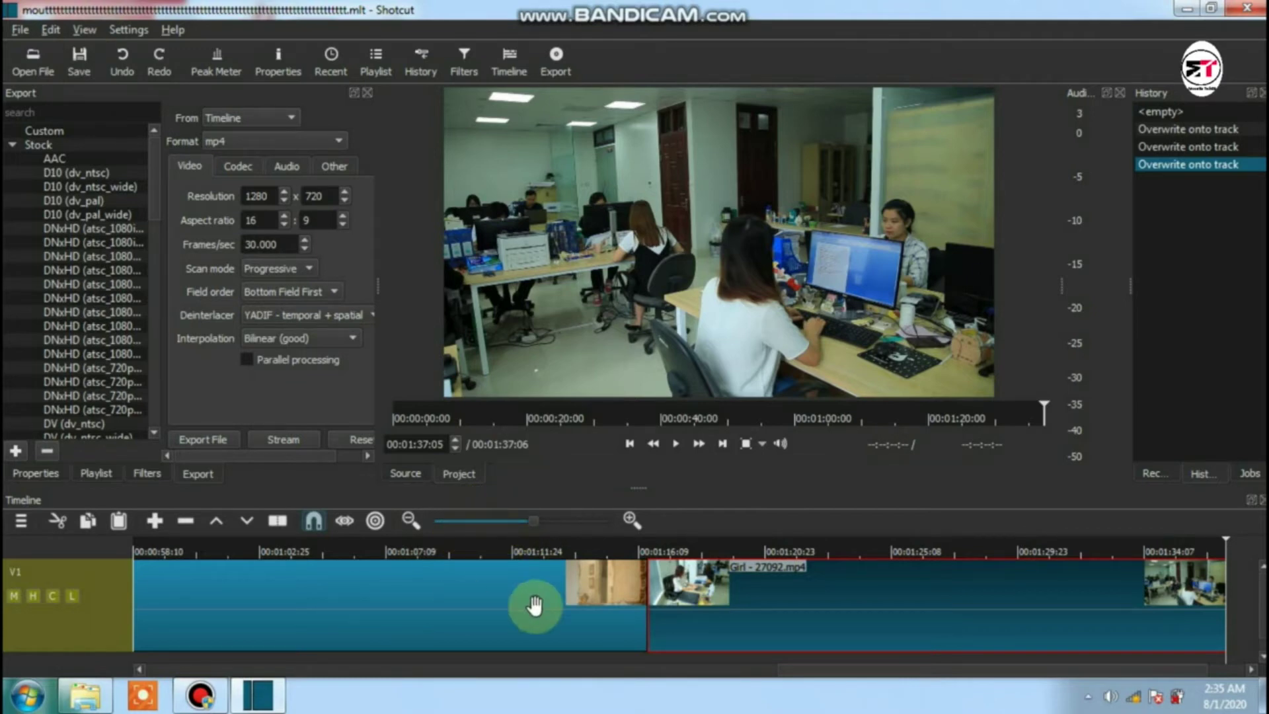
Adjust the timeline zoom until all three clips on V1 fit in view at a readable size
click(457, 519)
click(539, 521)
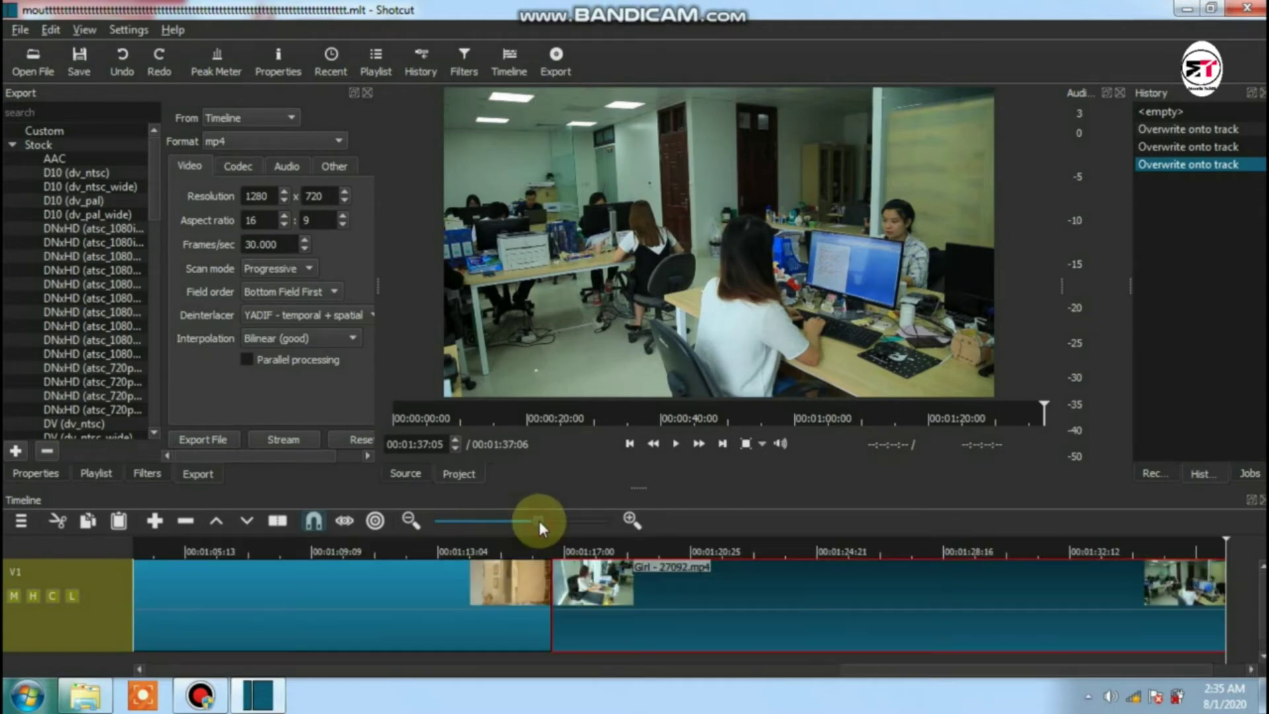
click(600, 521)
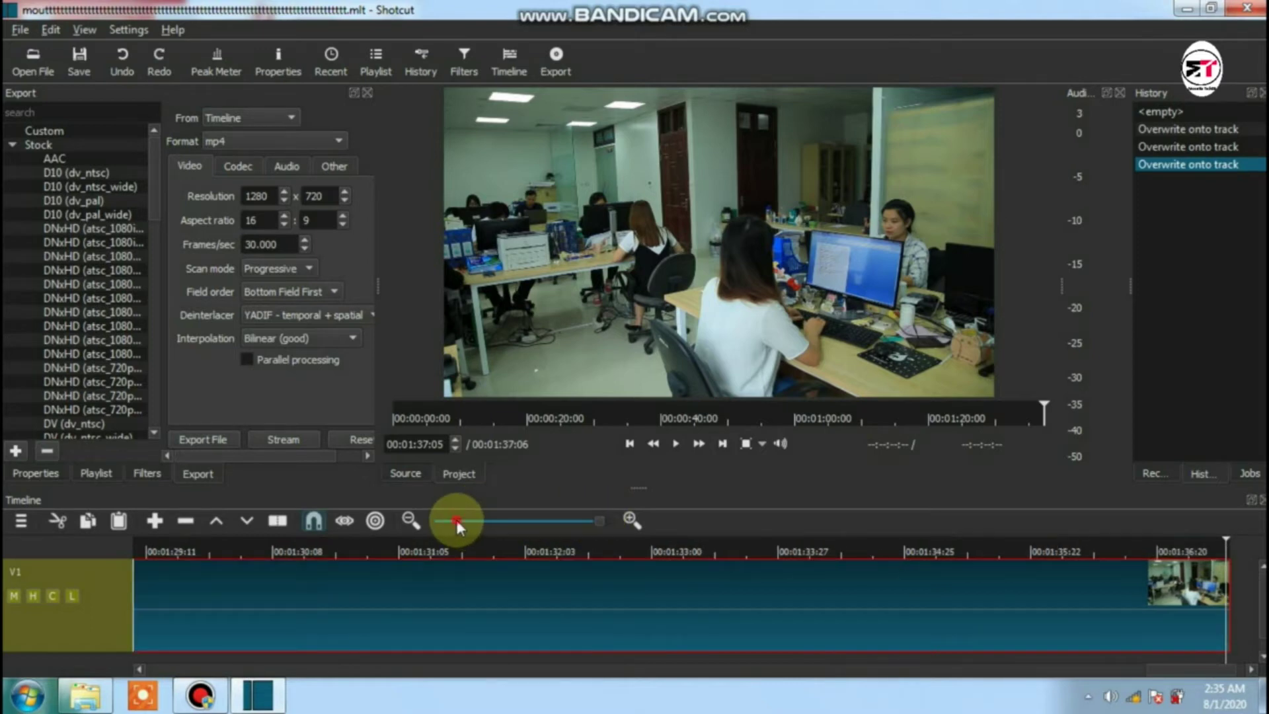
click(457, 521)
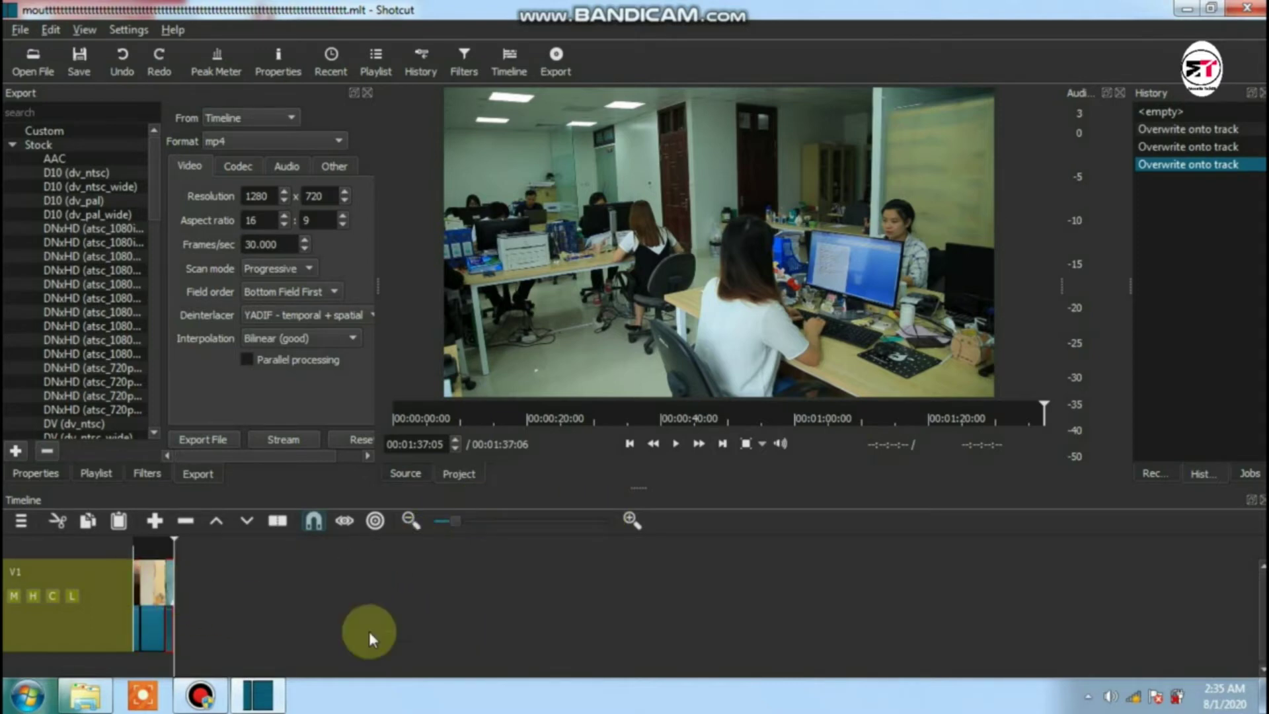
click(519, 521)
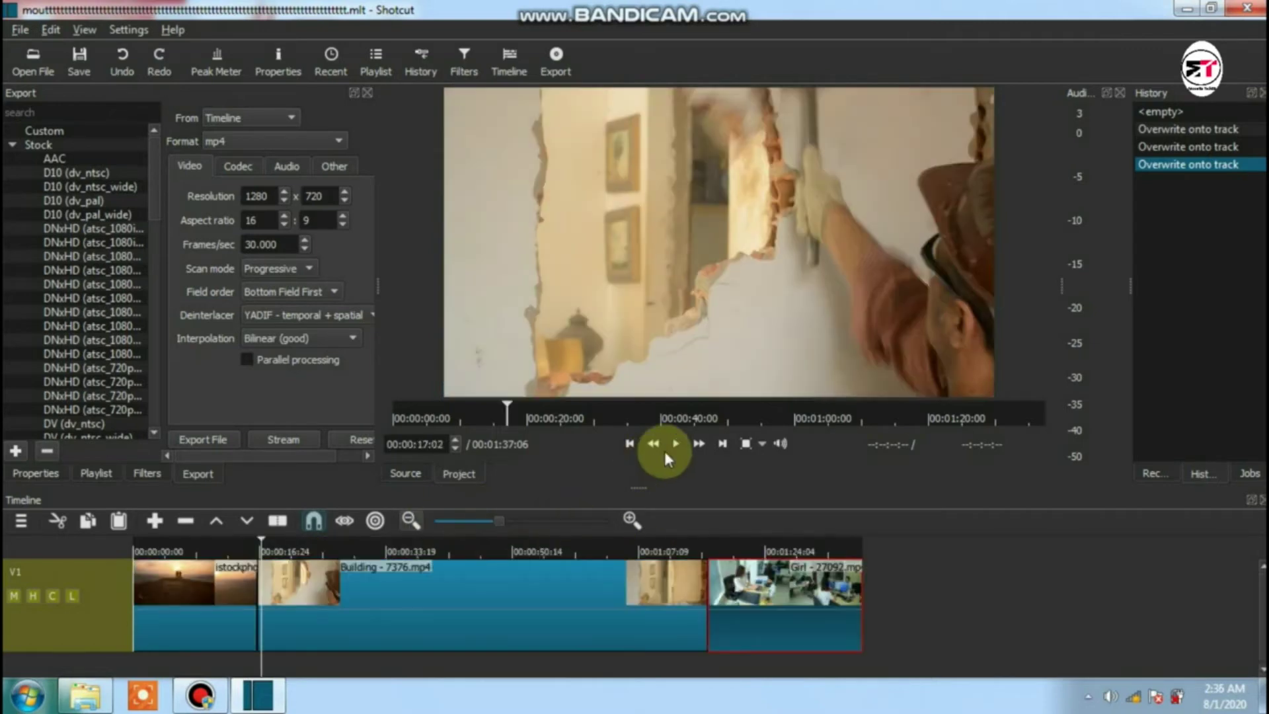
Play back the timeline from several points in the Building clip through its transition into the Girl clip
click(667, 449)
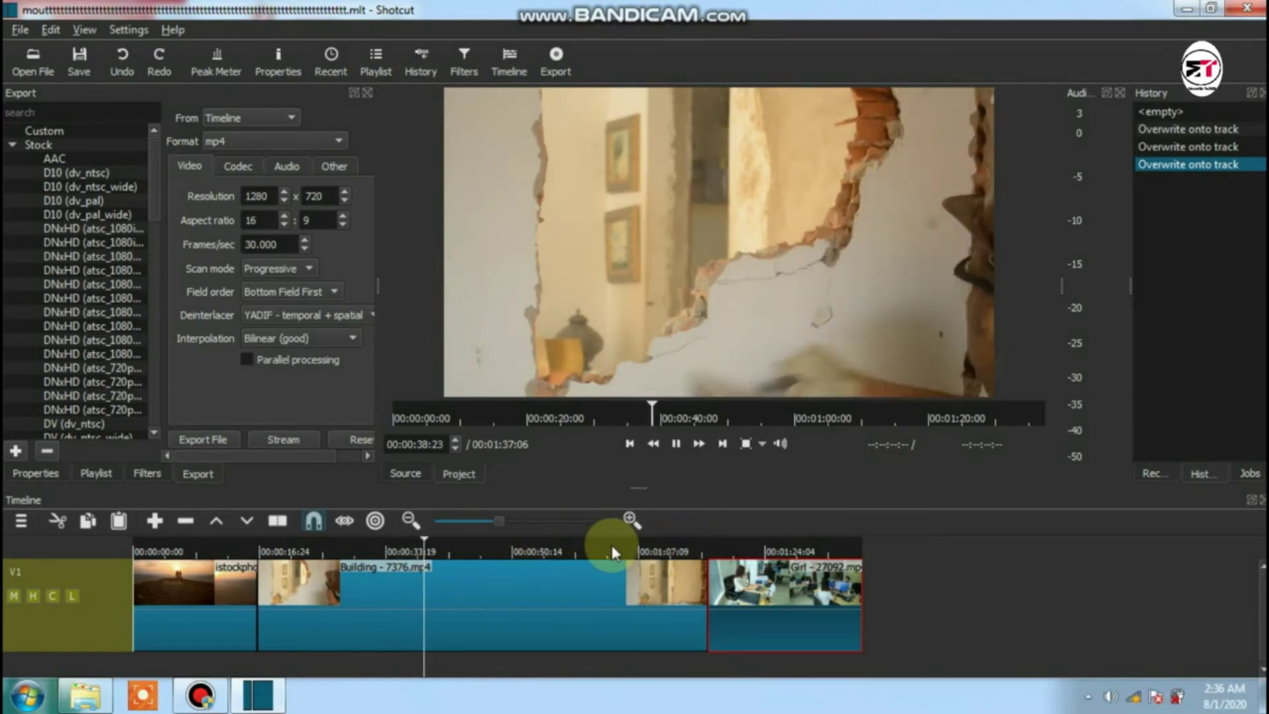
click(485, 546)
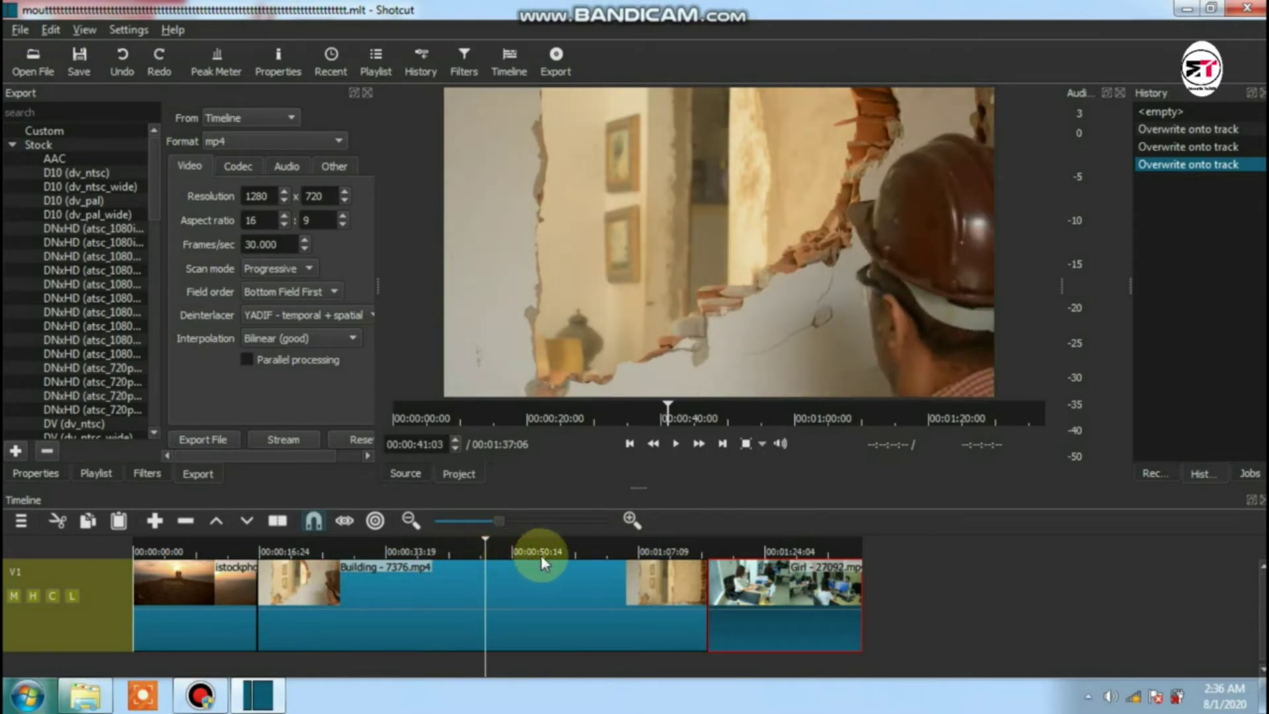
click(676, 441)
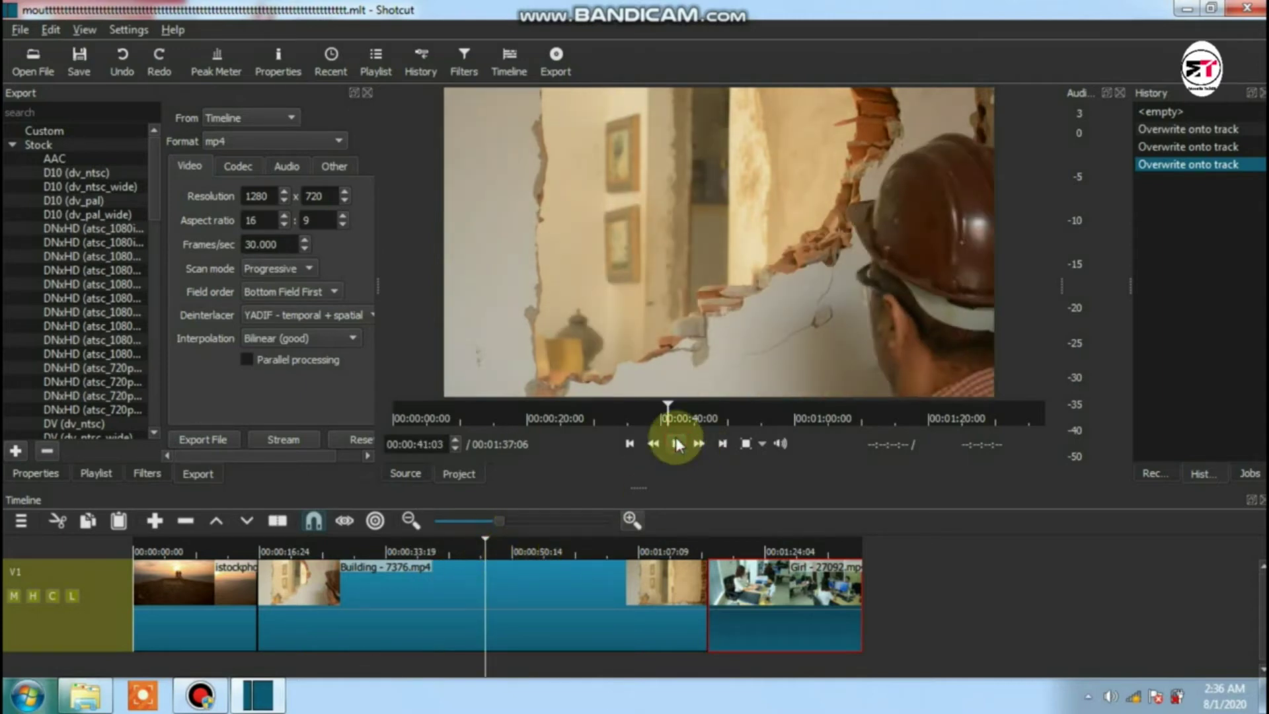
click(651, 552)
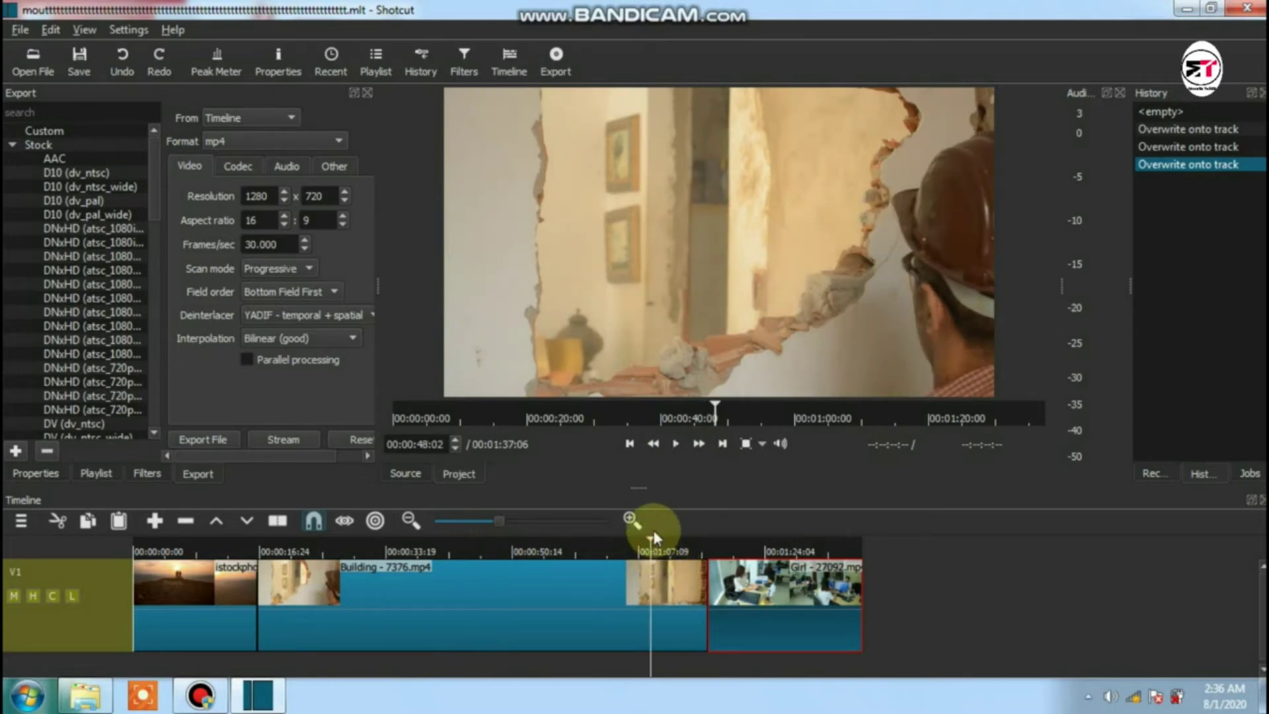
click(677, 451)
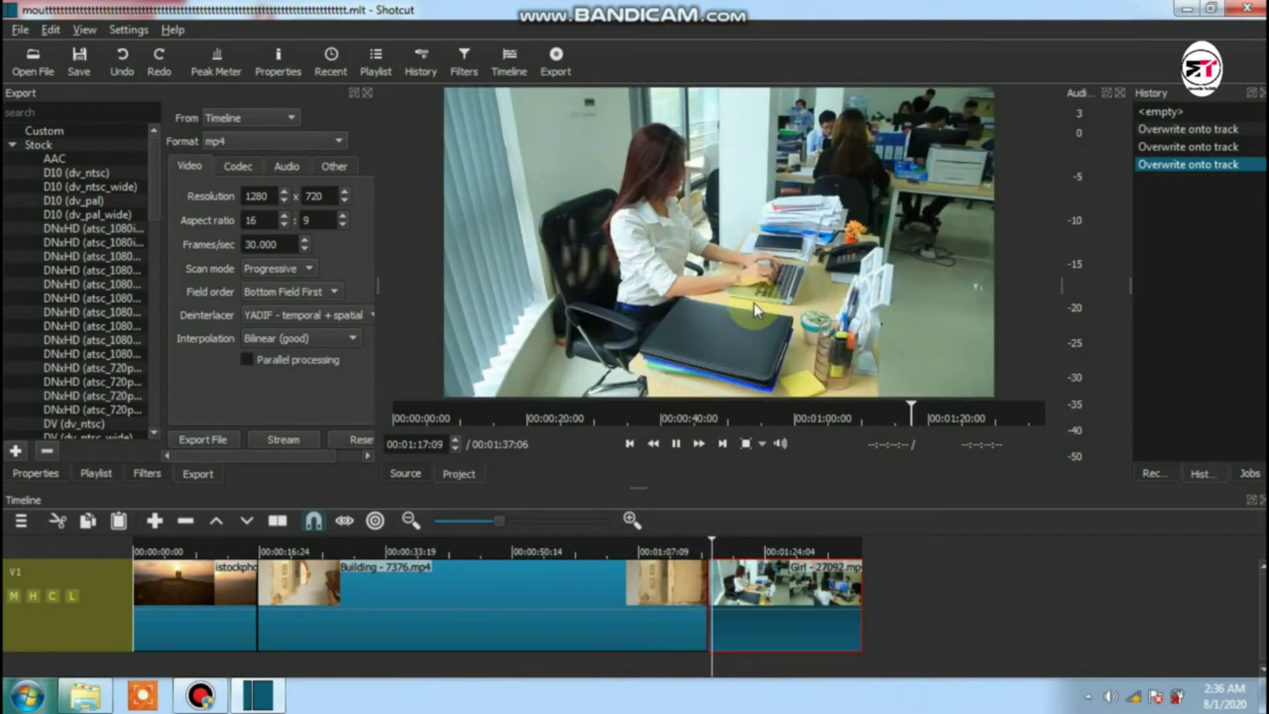
Split the Building - 7376 clip on V1 at 00:00:23:09 and again at 00:01:13:14
click(676, 443)
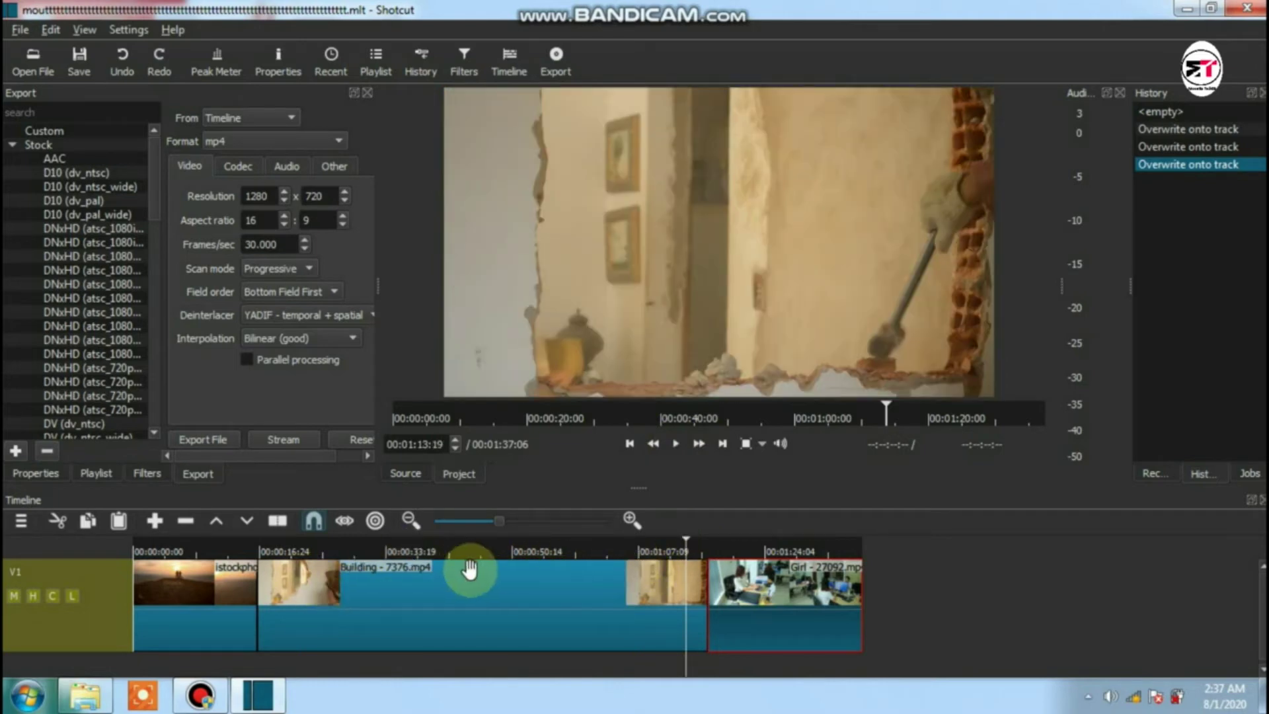
click(319, 552)
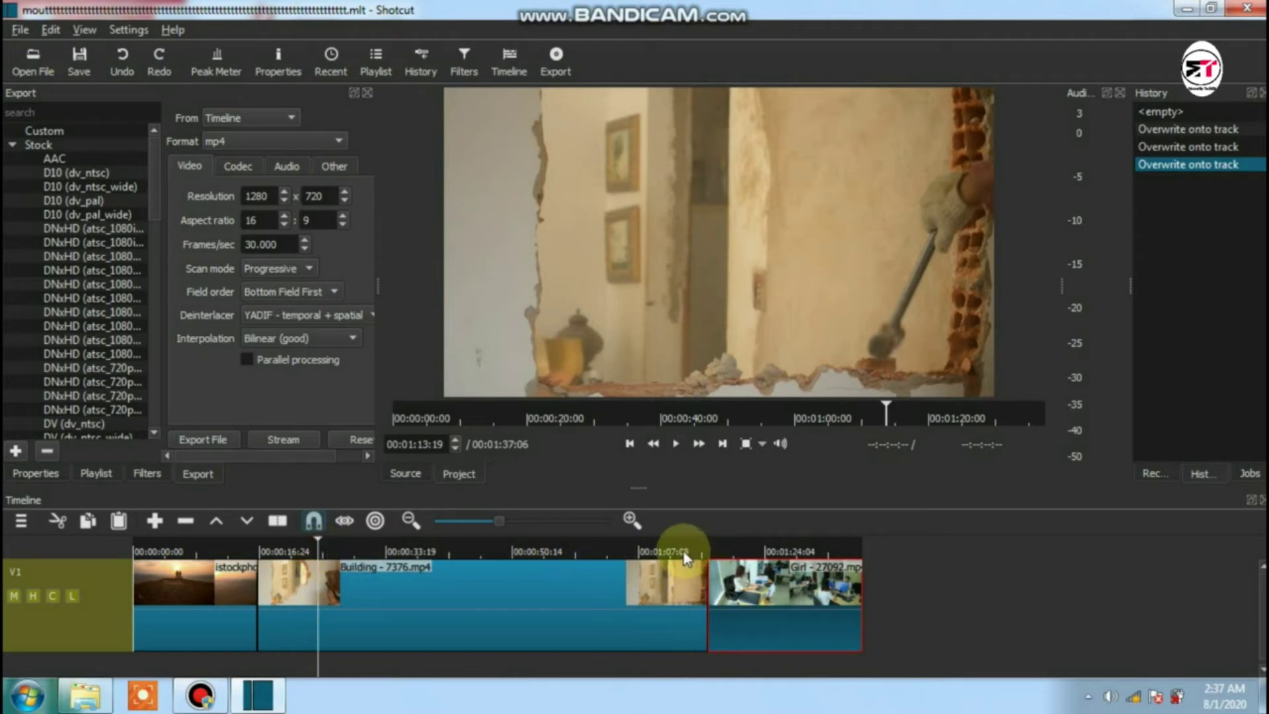
click(675, 444)
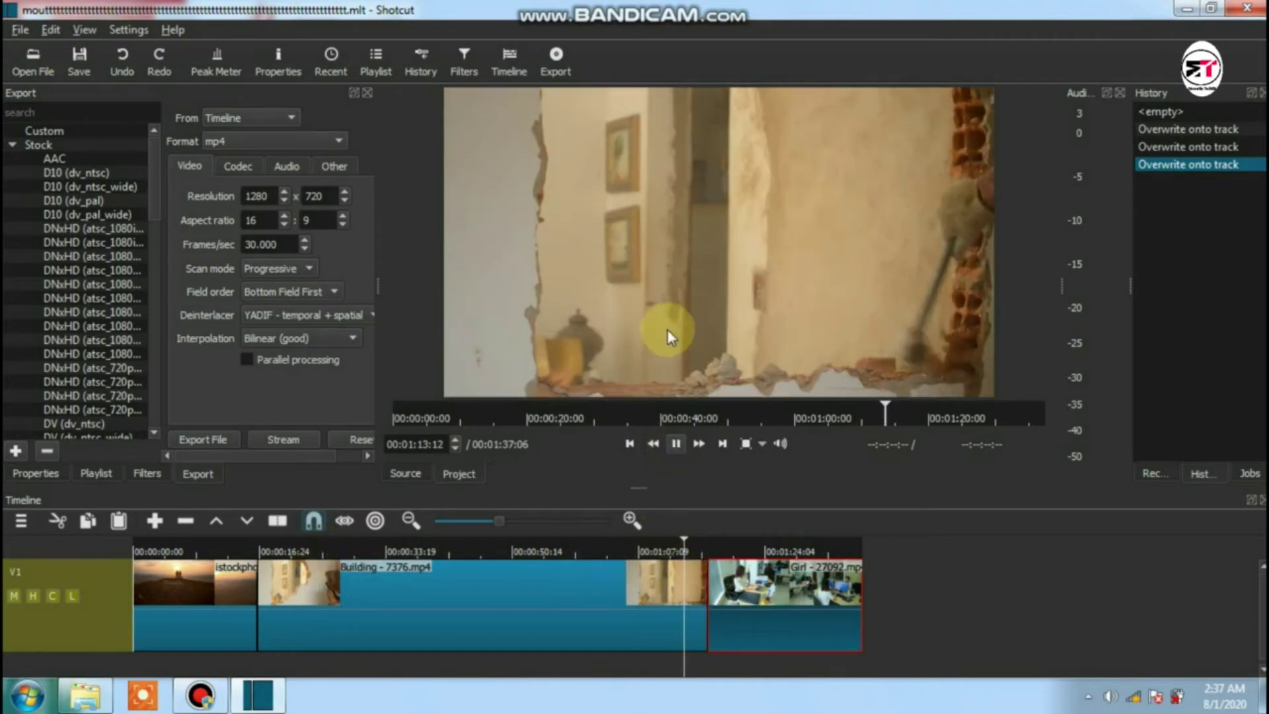
click(675, 444)
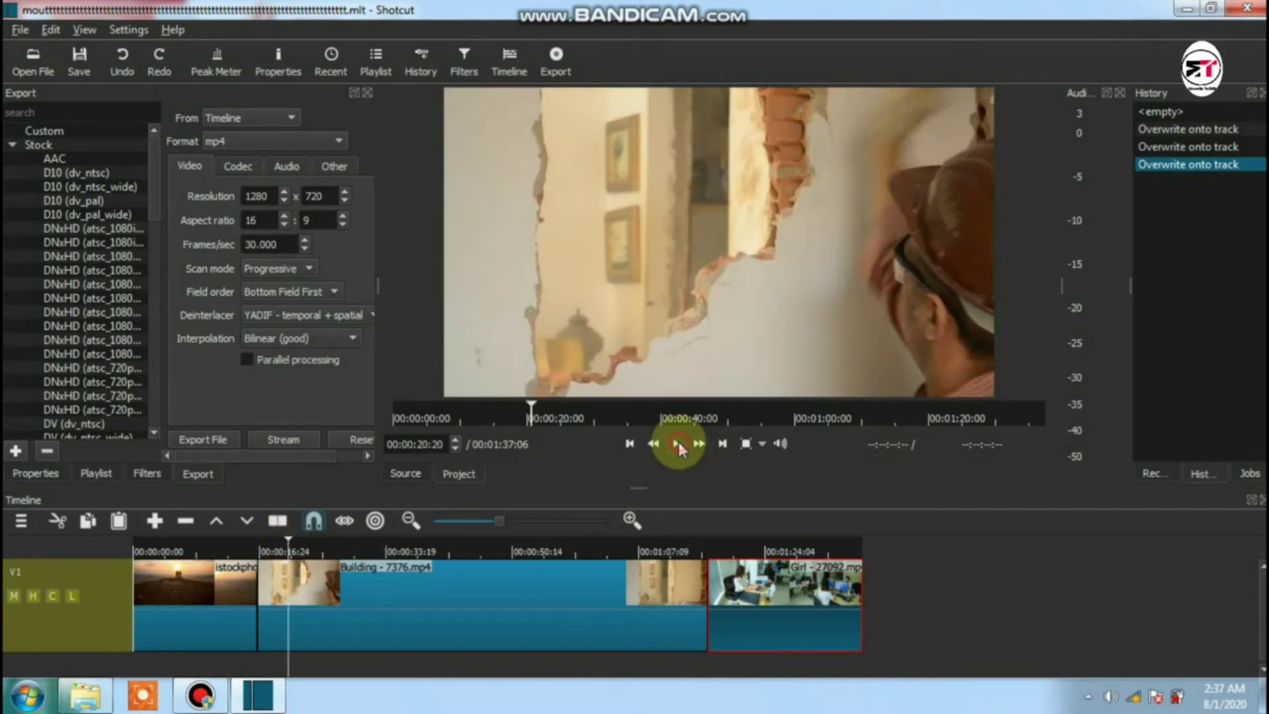
click(677, 444)
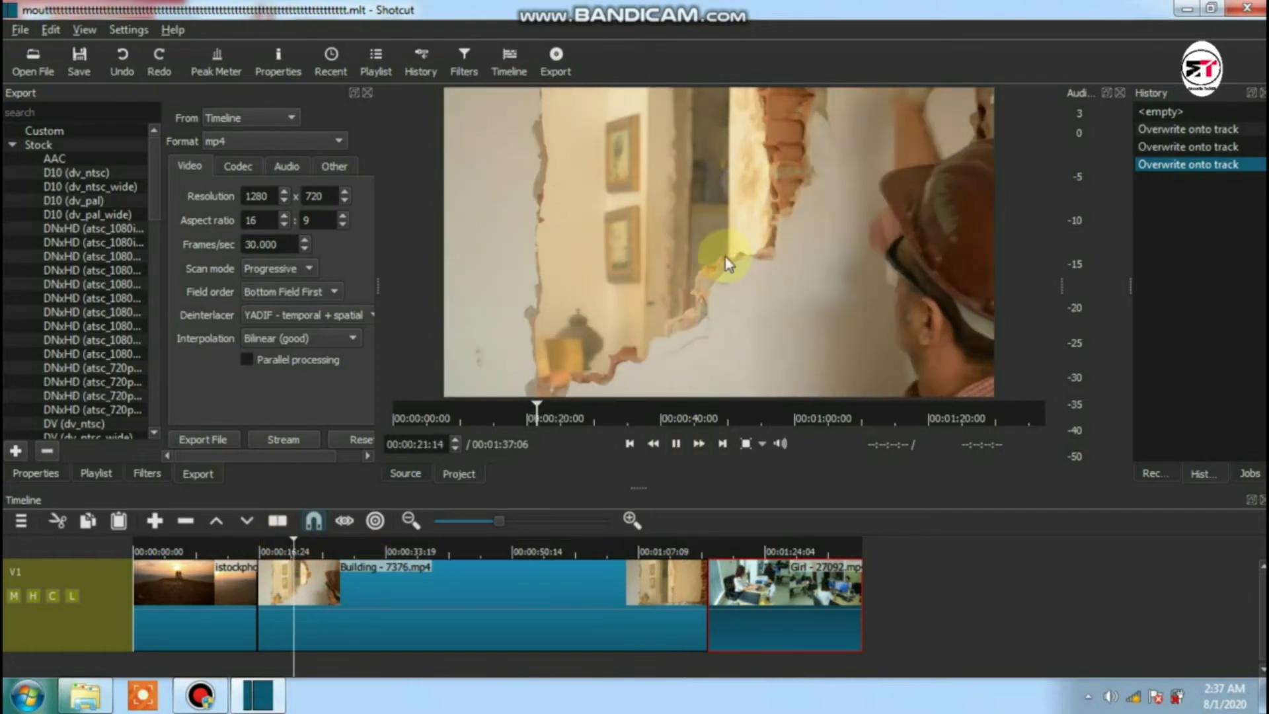
click(674, 447)
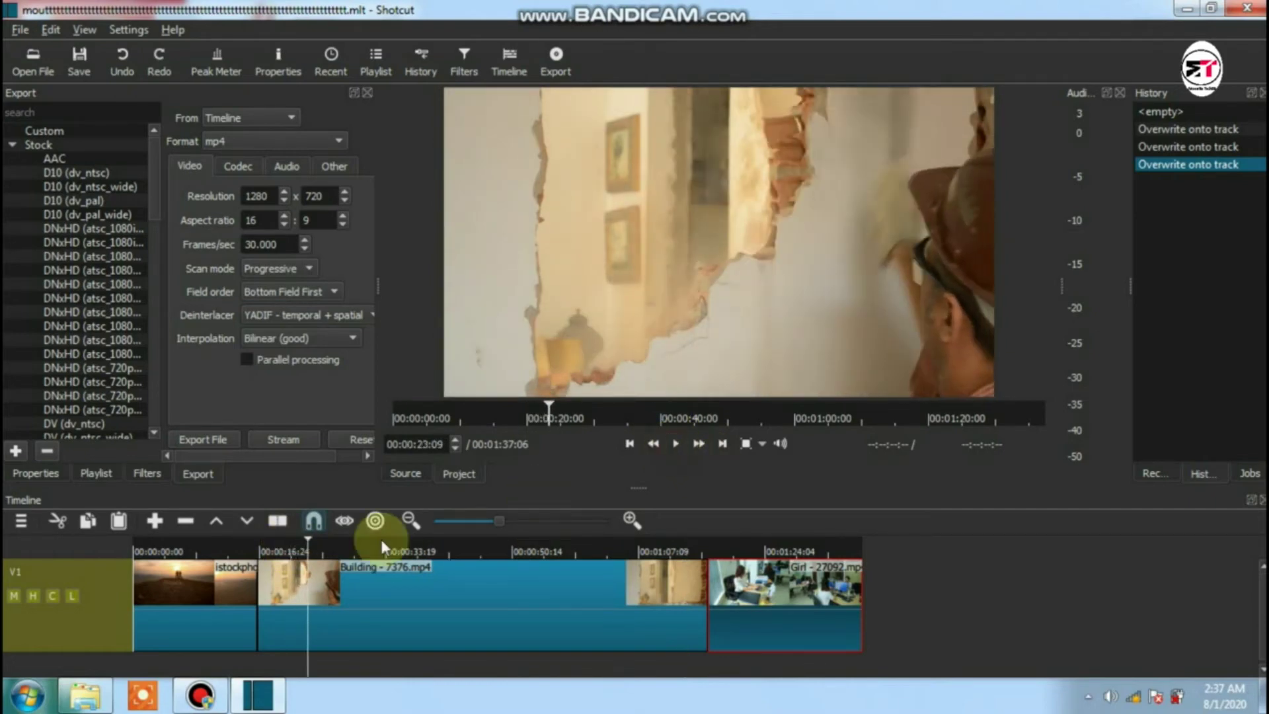
click(279, 521)
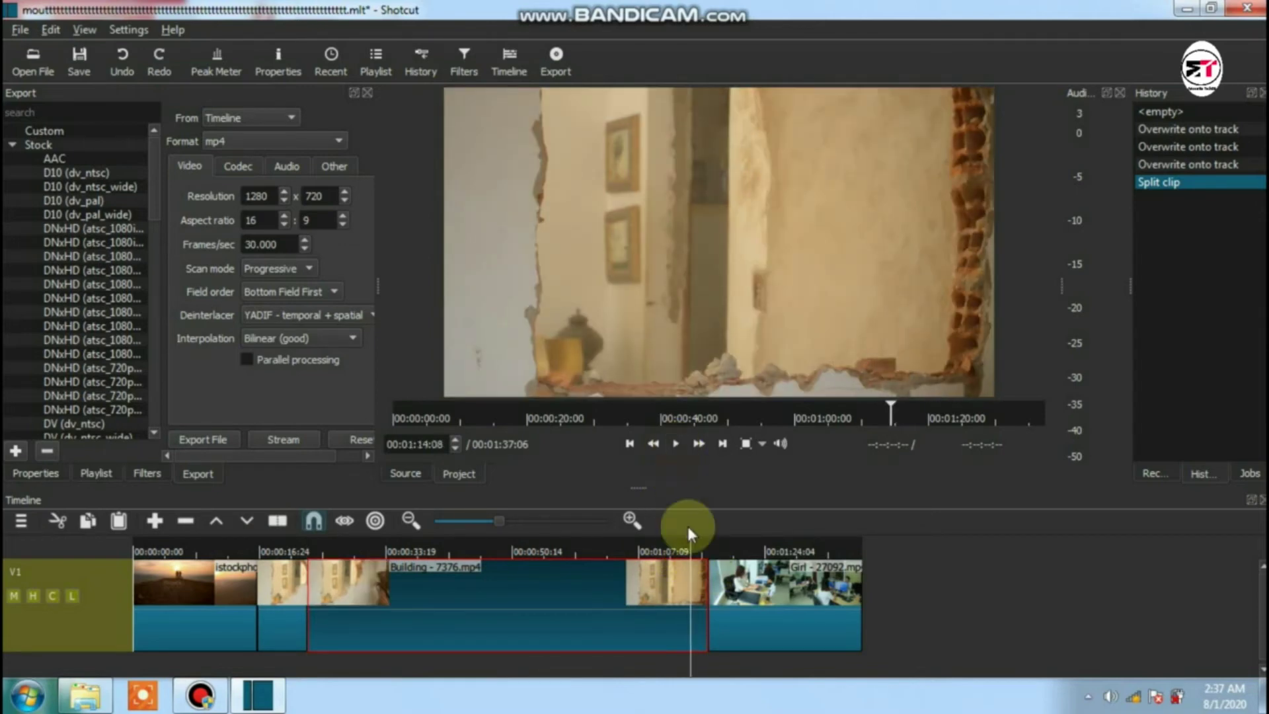
click(673, 443)
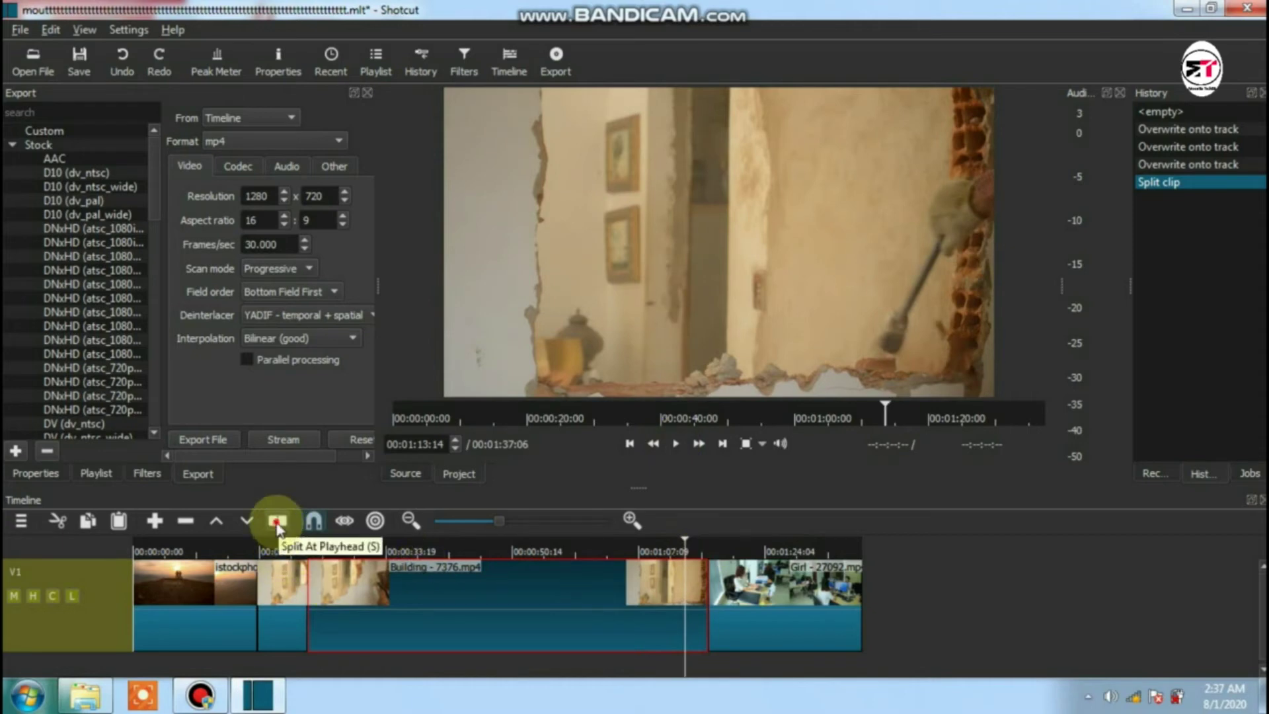
click(277, 522)
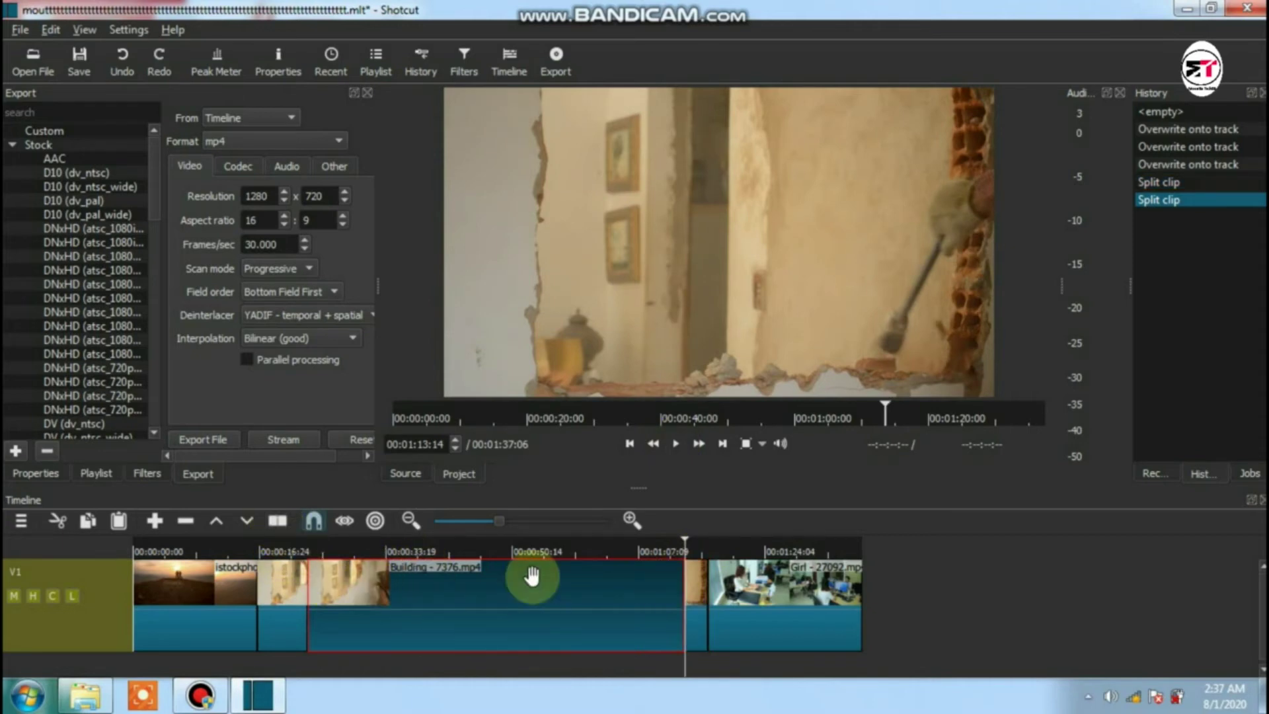
Remove the long middle piece of the Building clip so the following clips close the gap
right_click(437, 610)
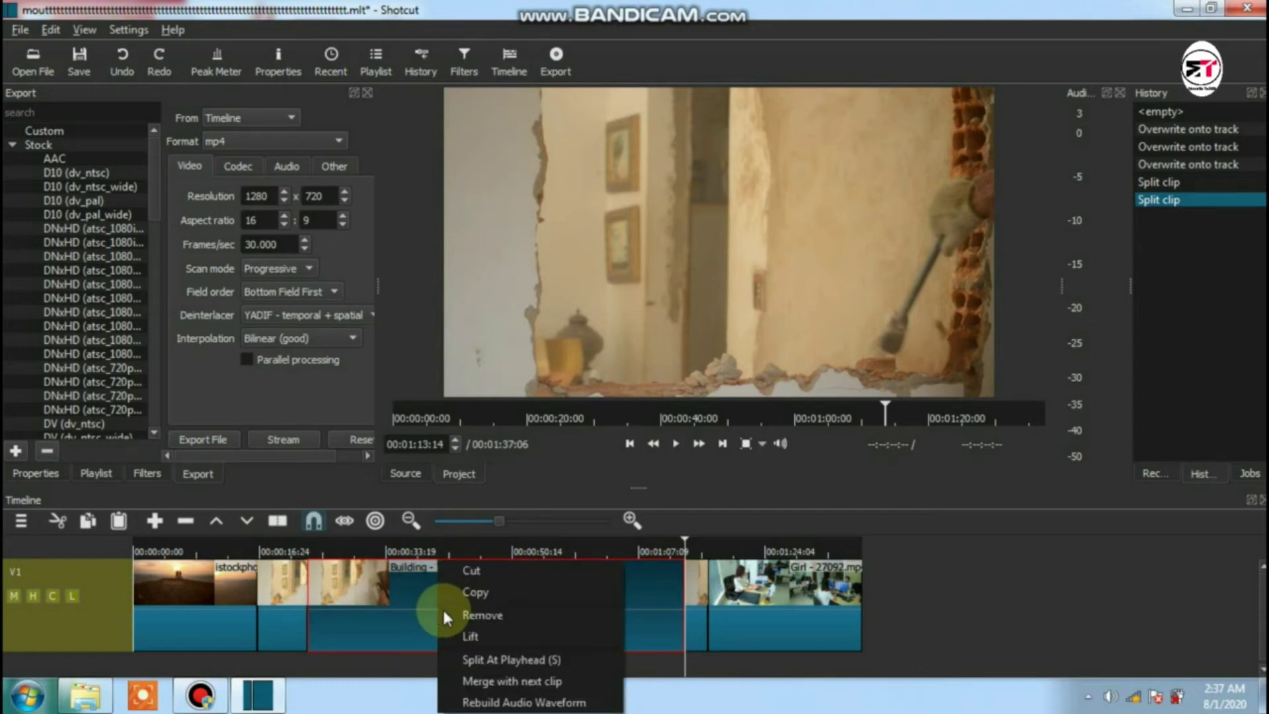
right_click(406, 592)
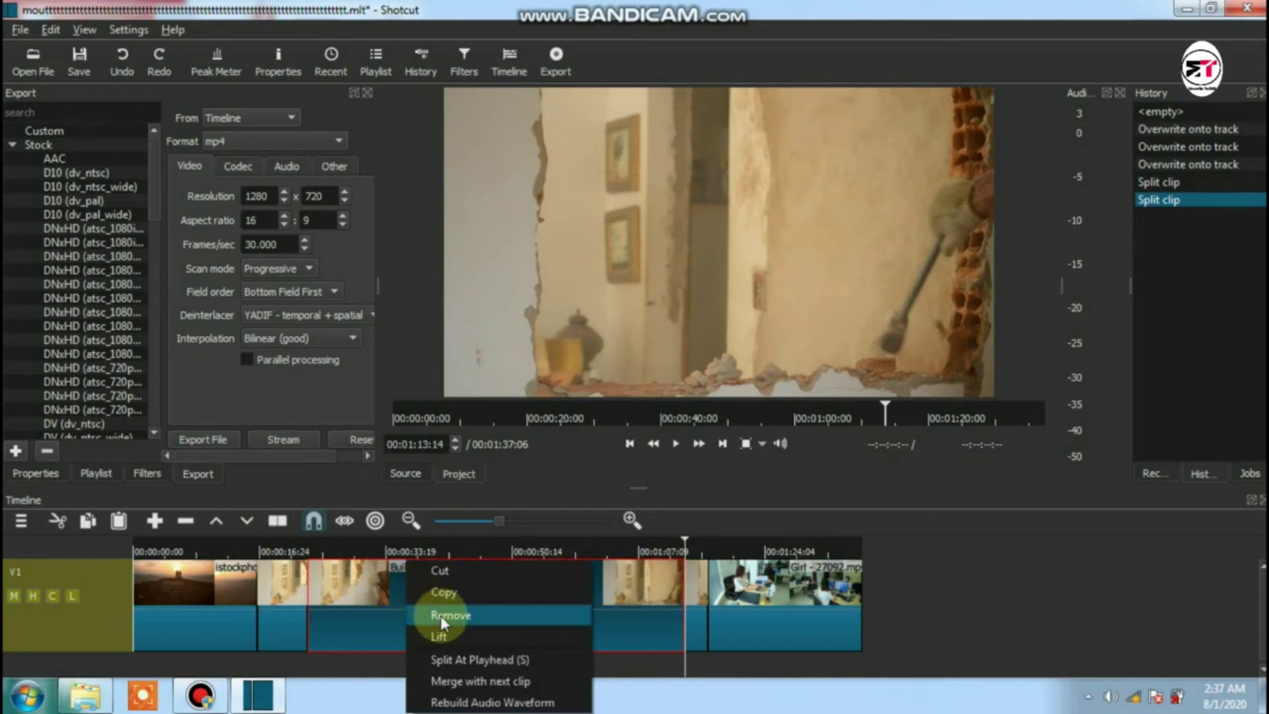
click(373, 595)
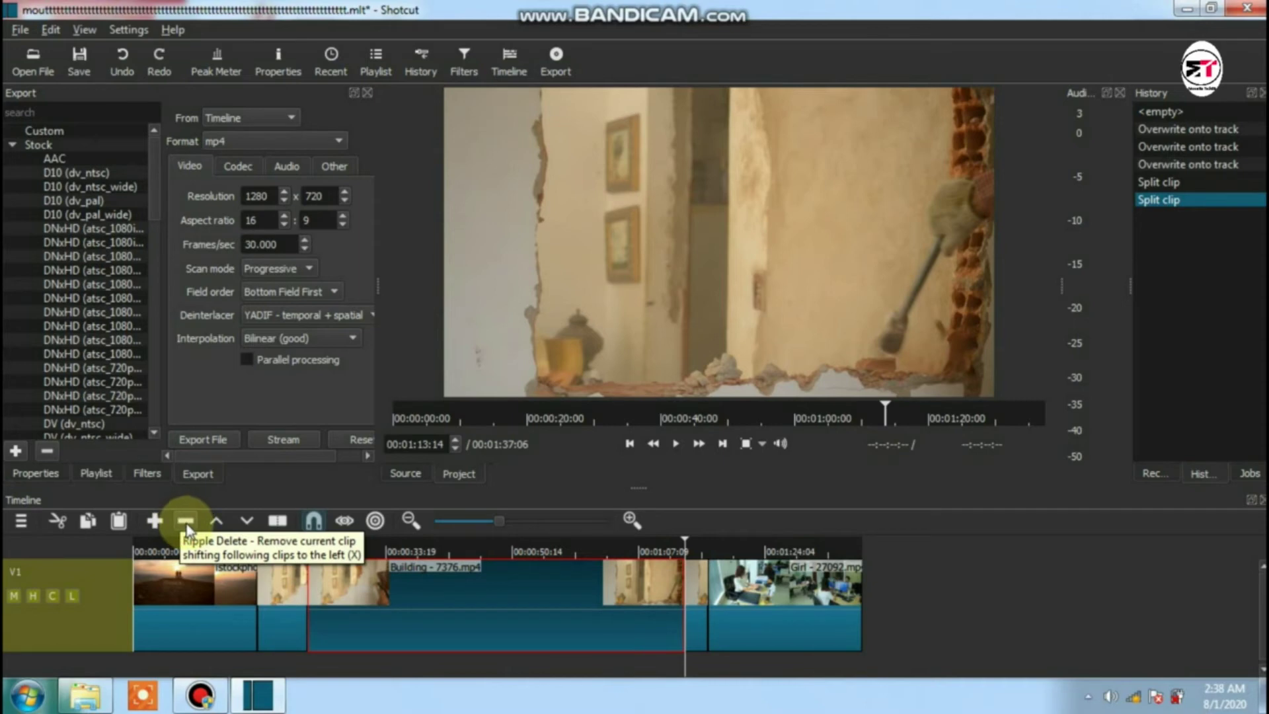
right_click(431, 598)
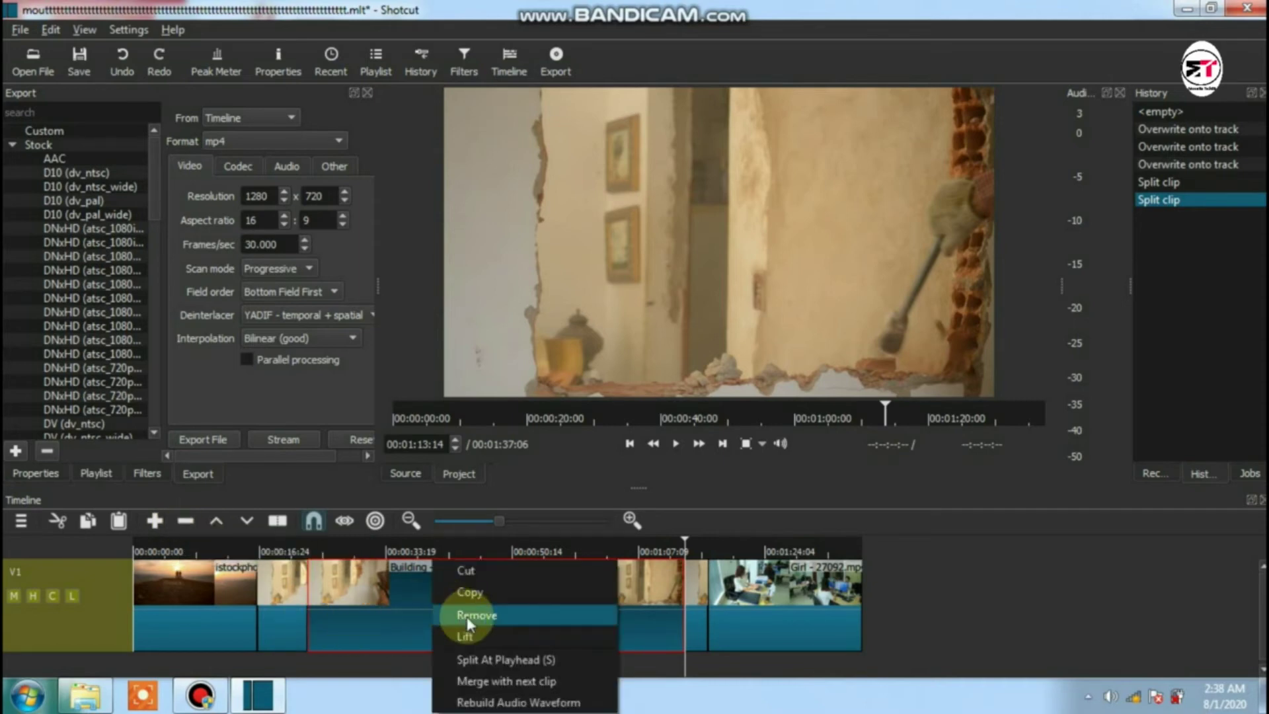
right_click(397, 587)
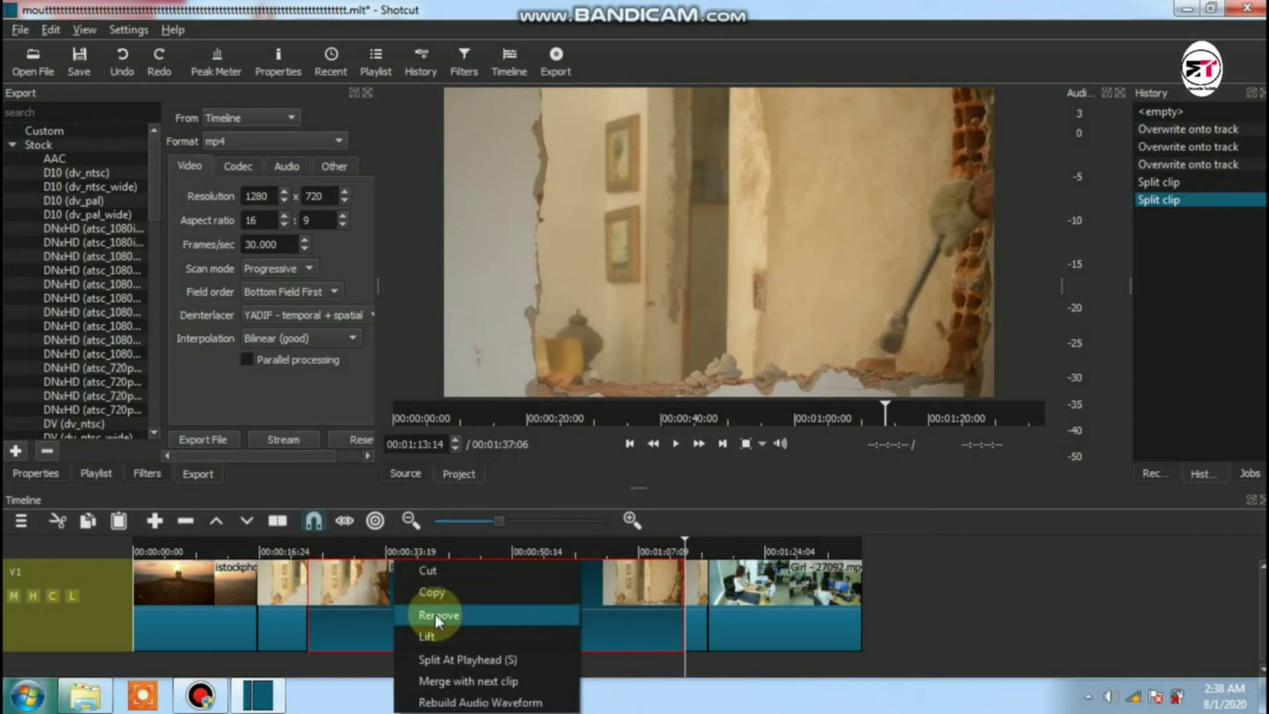
click(435, 613)
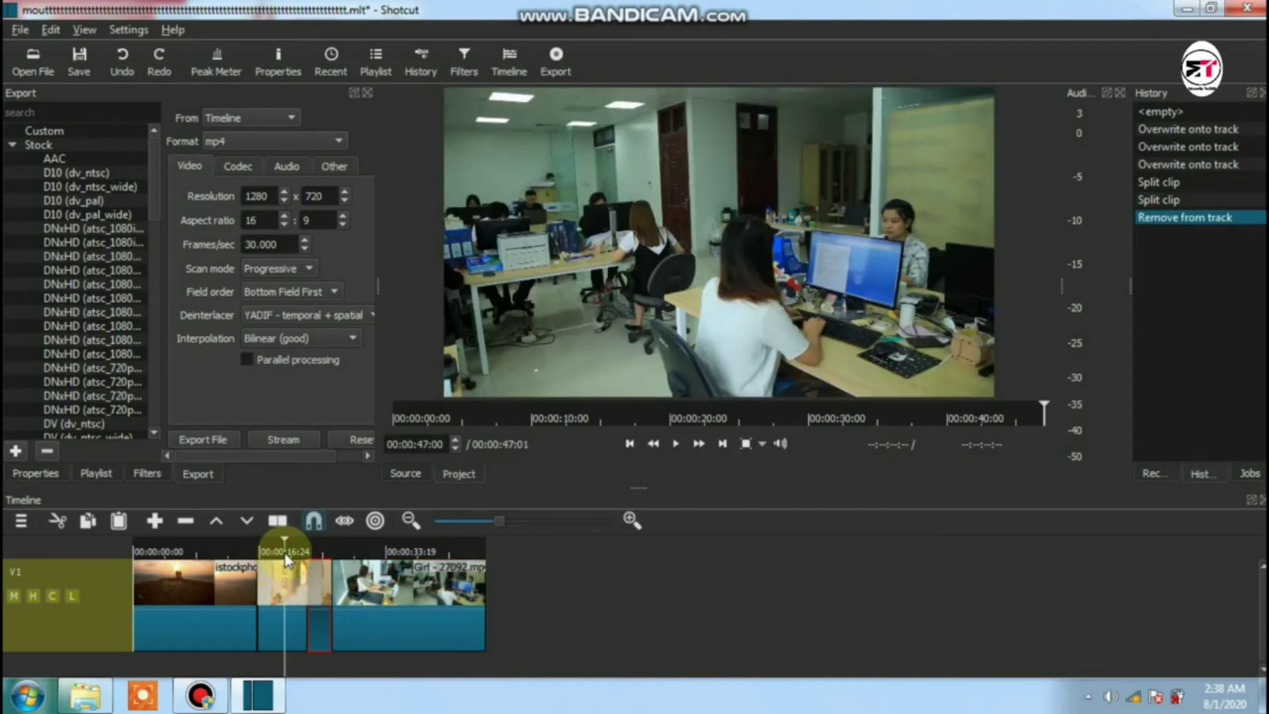
Play back the timeline from the start of the Building clip across the cut where the middle piece was removed
click(285, 554)
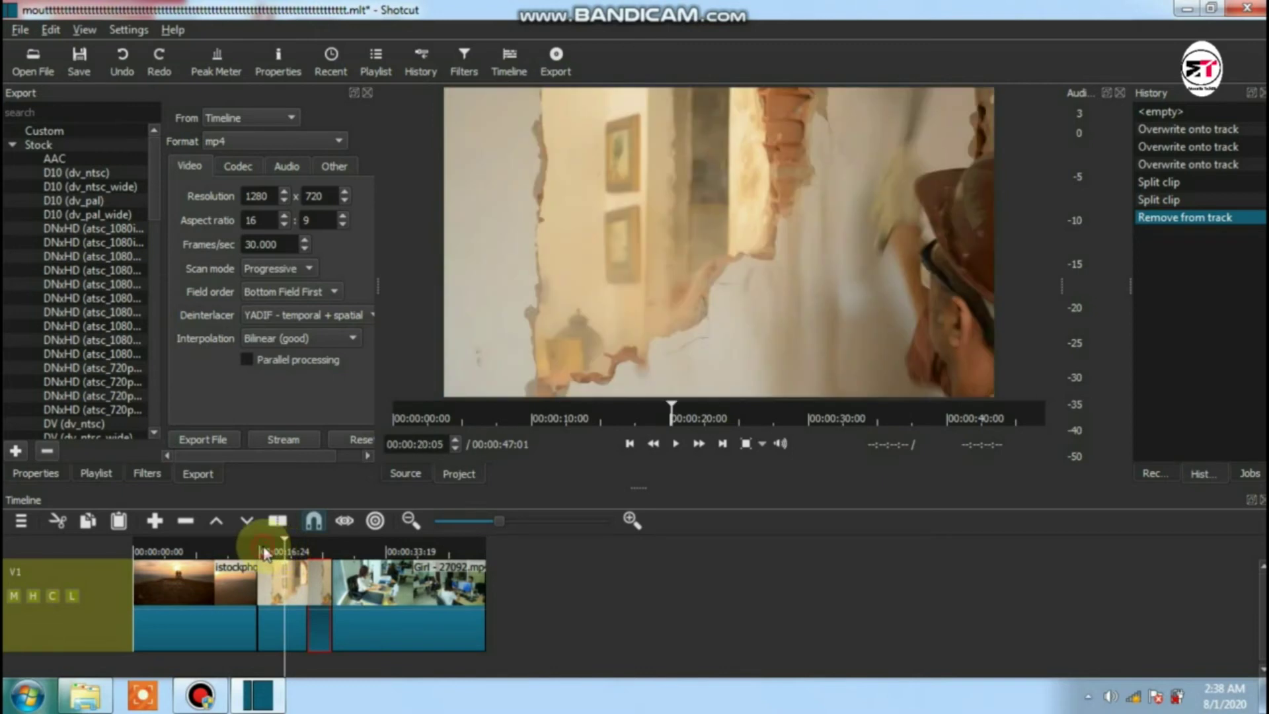
click(263, 553)
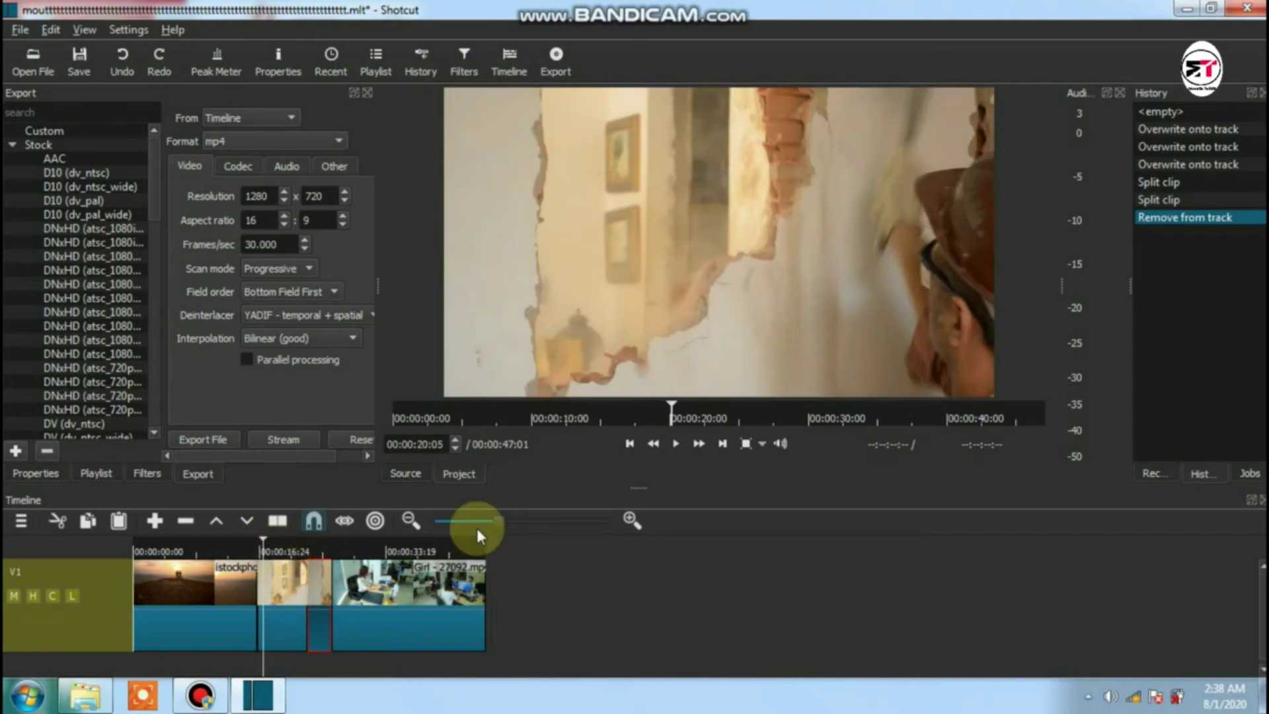
click(671, 446)
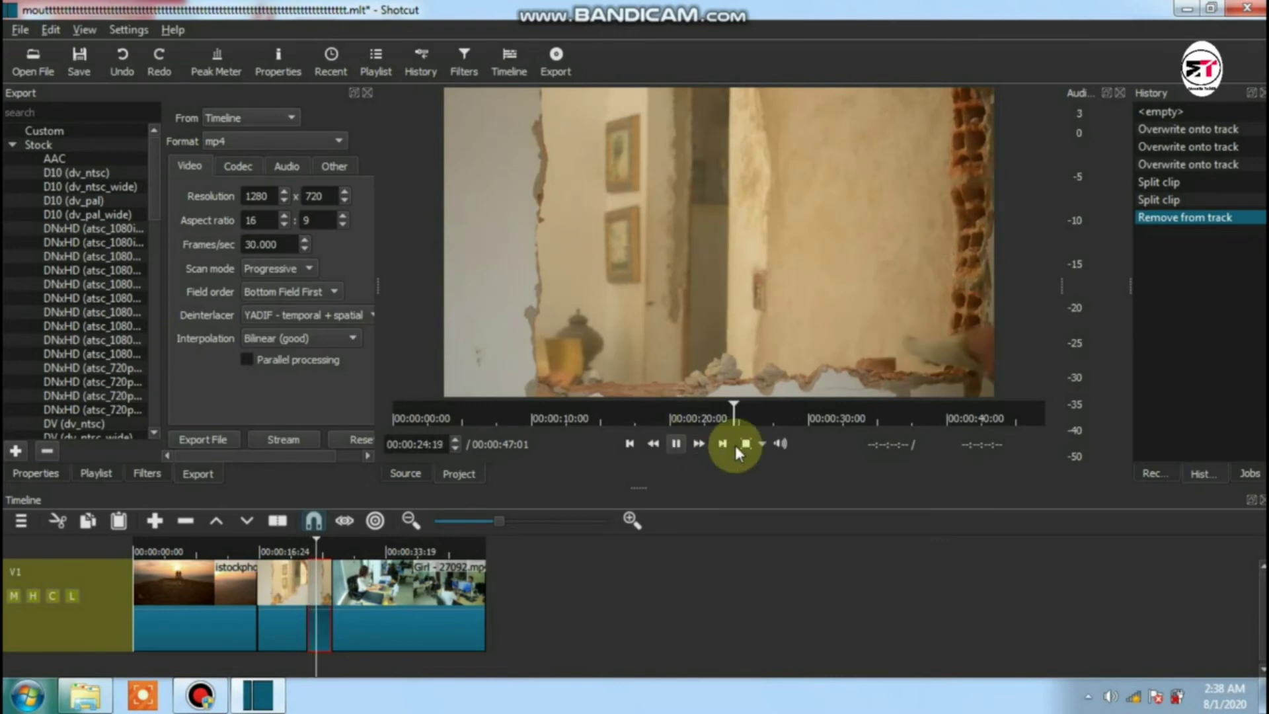
click(676, 442)
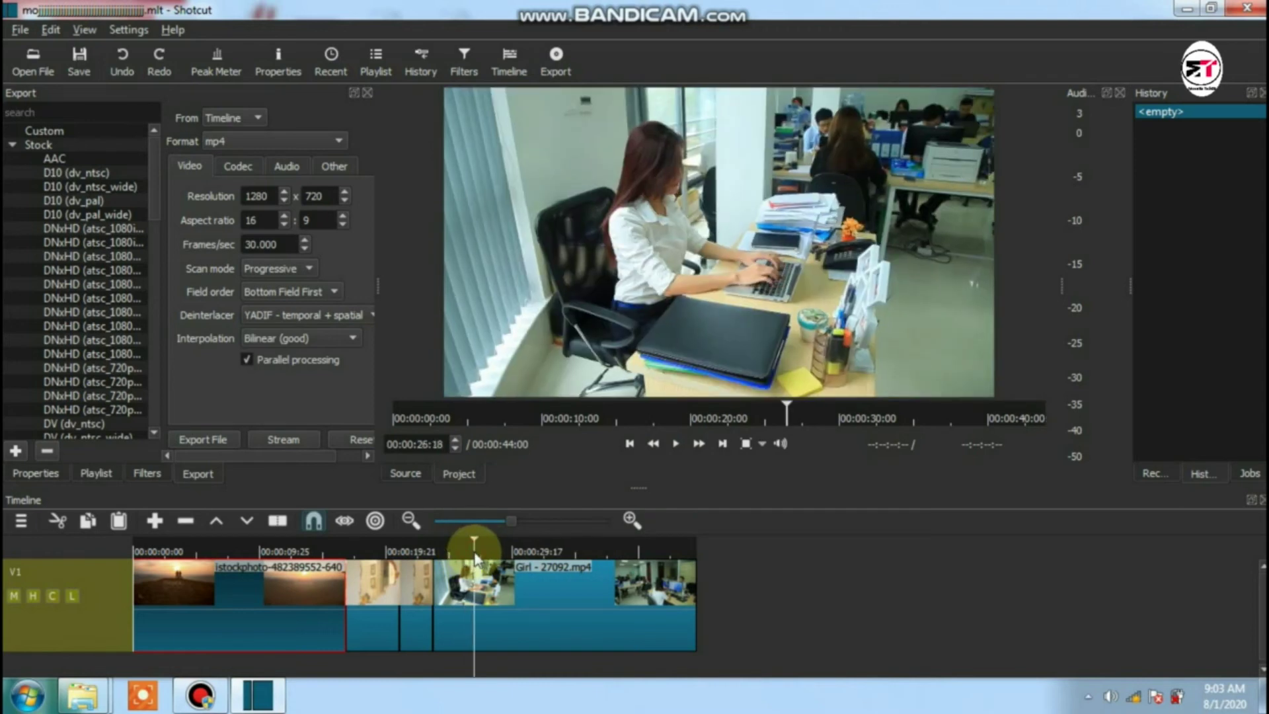
Split the Girl - 27092 clip on V1 at 00:00:28:18
click(479, 552)
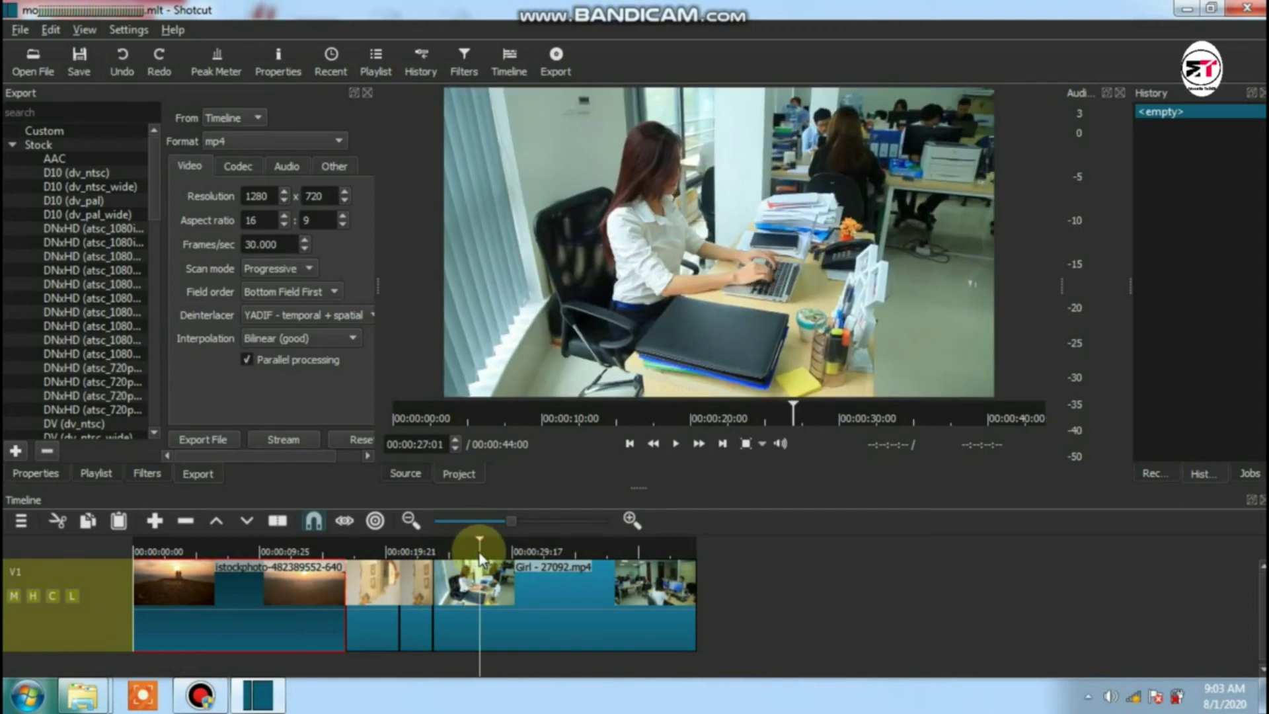
click(278, 521)
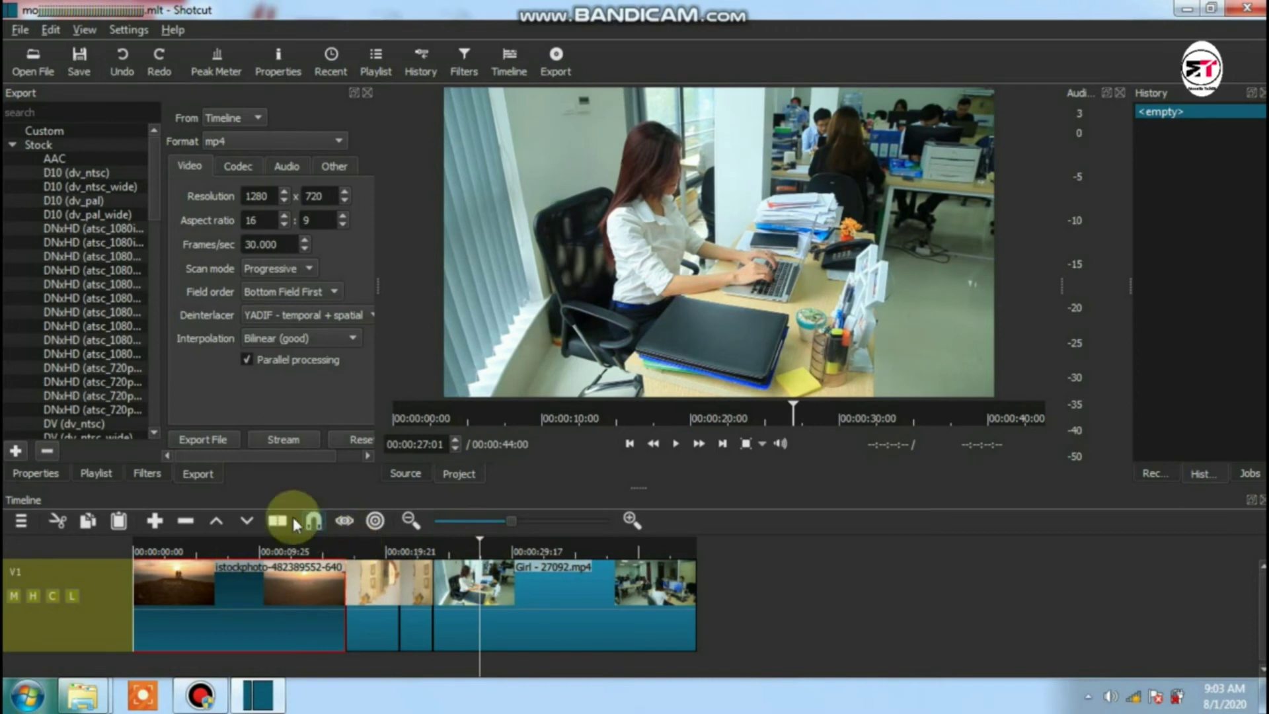
click(477, 551)
click(487, 553)
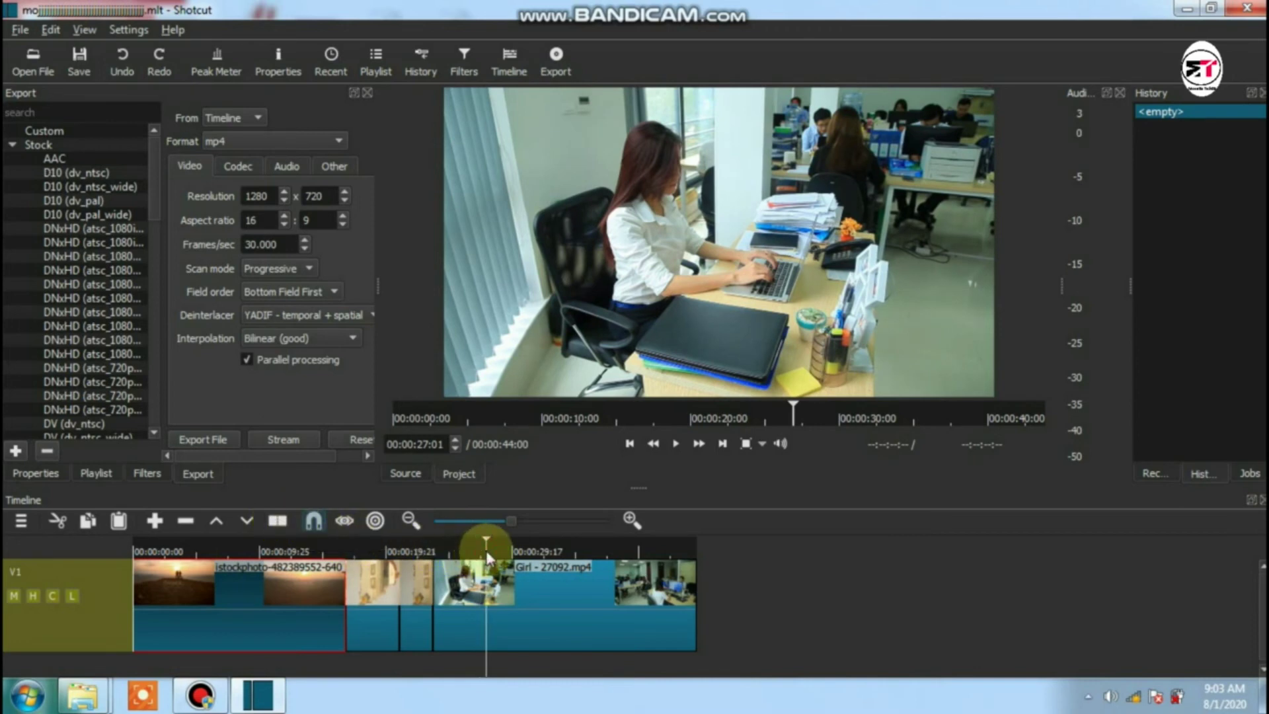
click(495, 556)
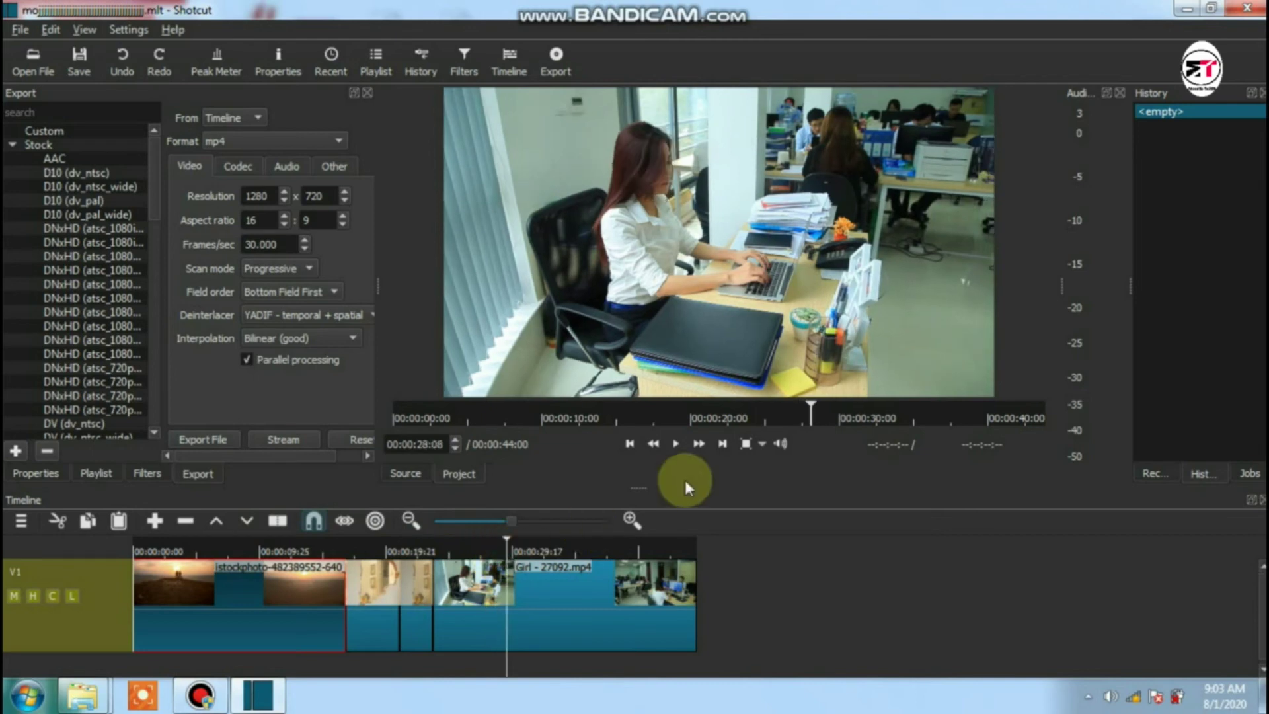
click(500, 552)
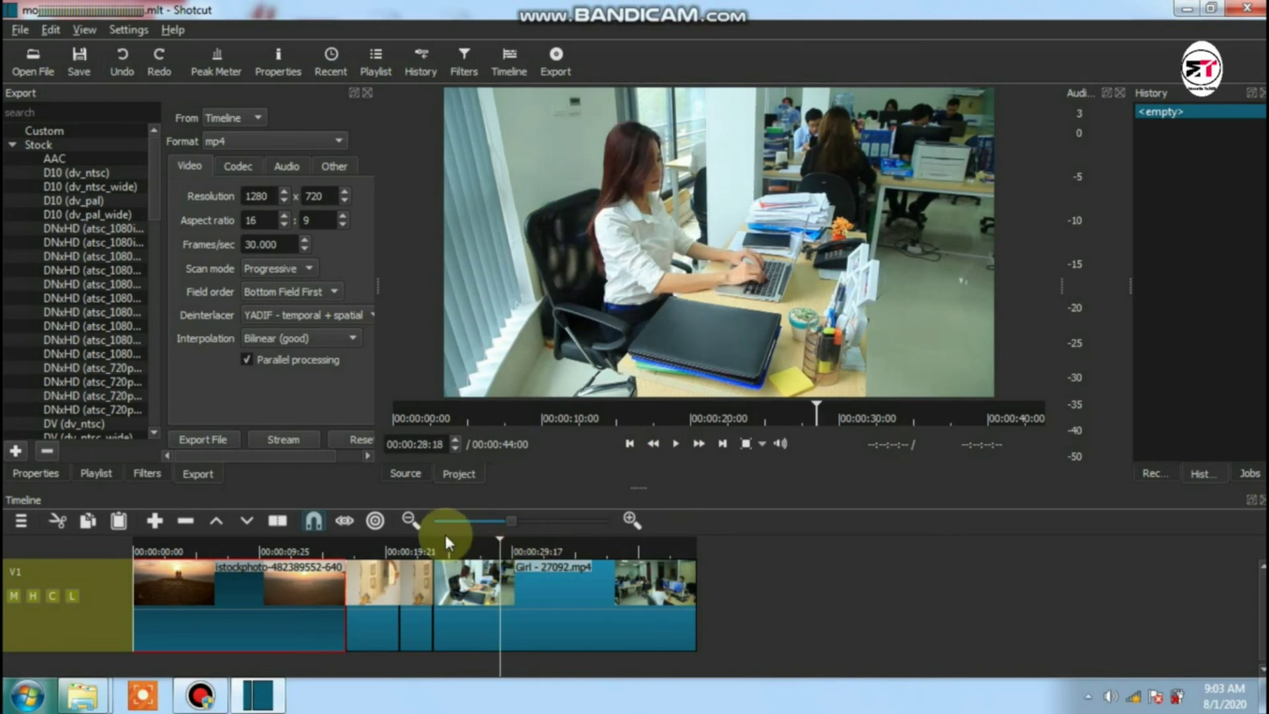
click(277, 522)
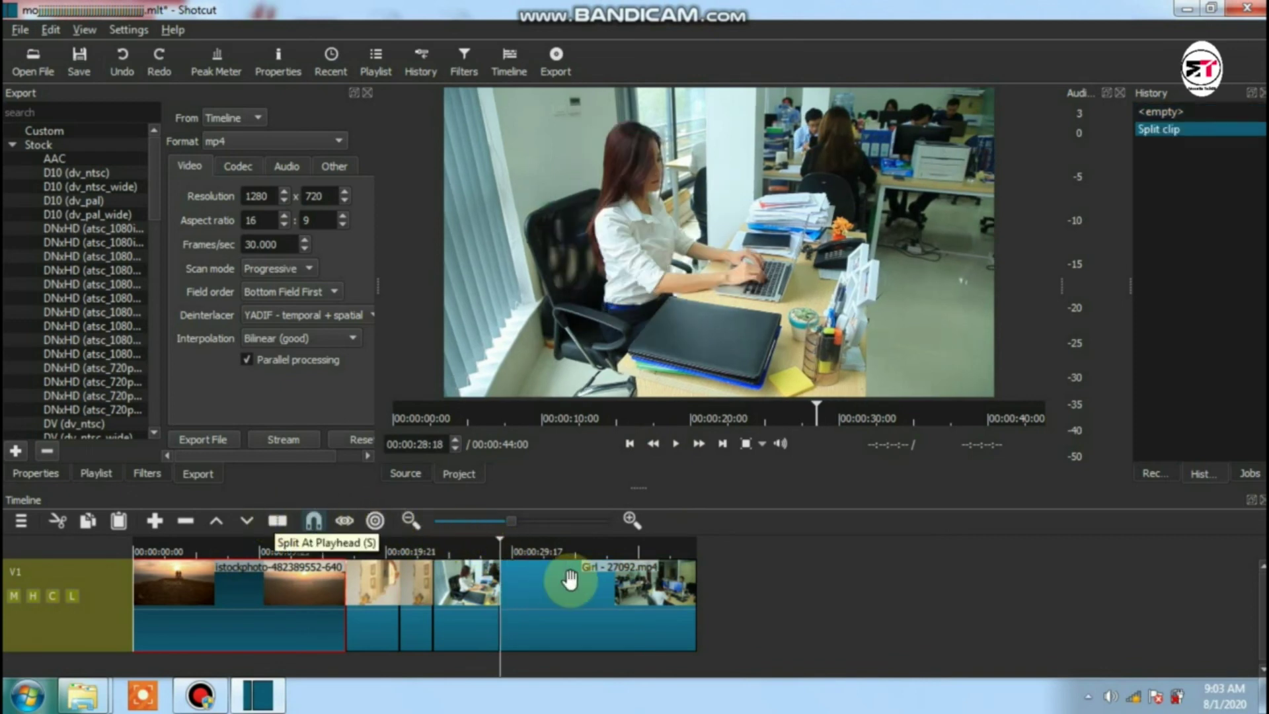
Split the remaining part of the Girl clip near its end, at 00:00:43:03
click(683, 554)
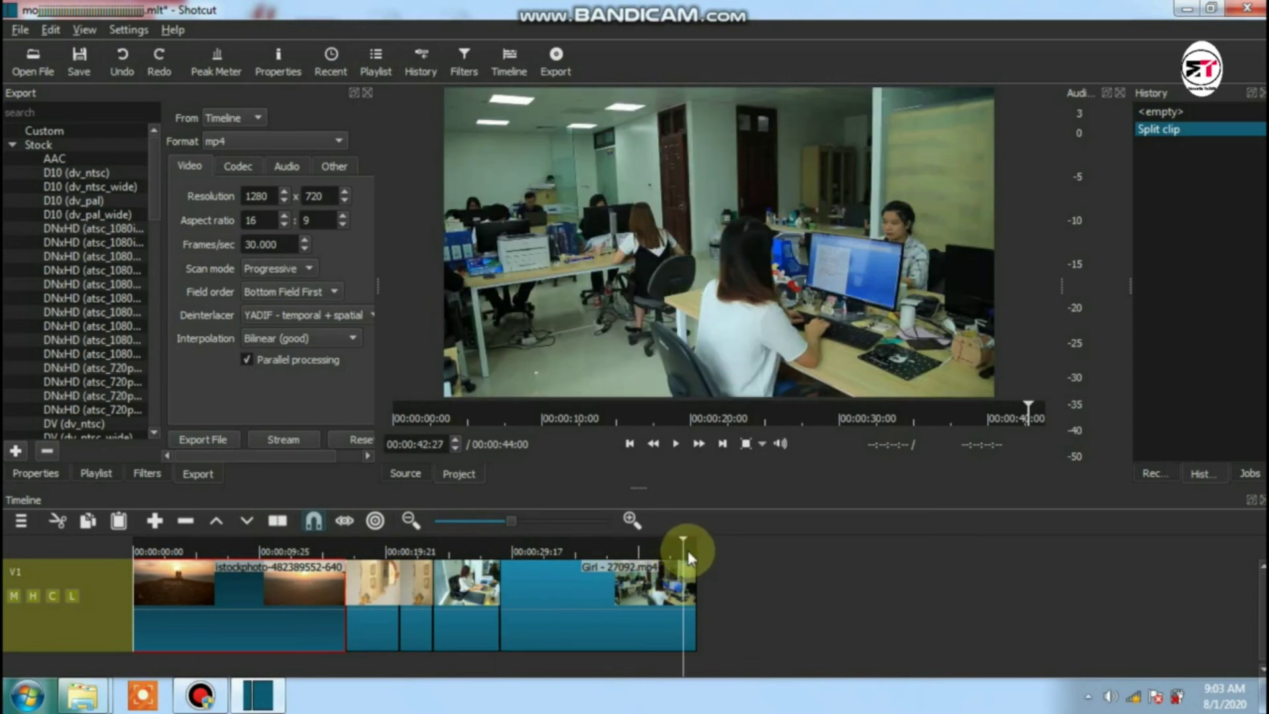
click(688, 552)
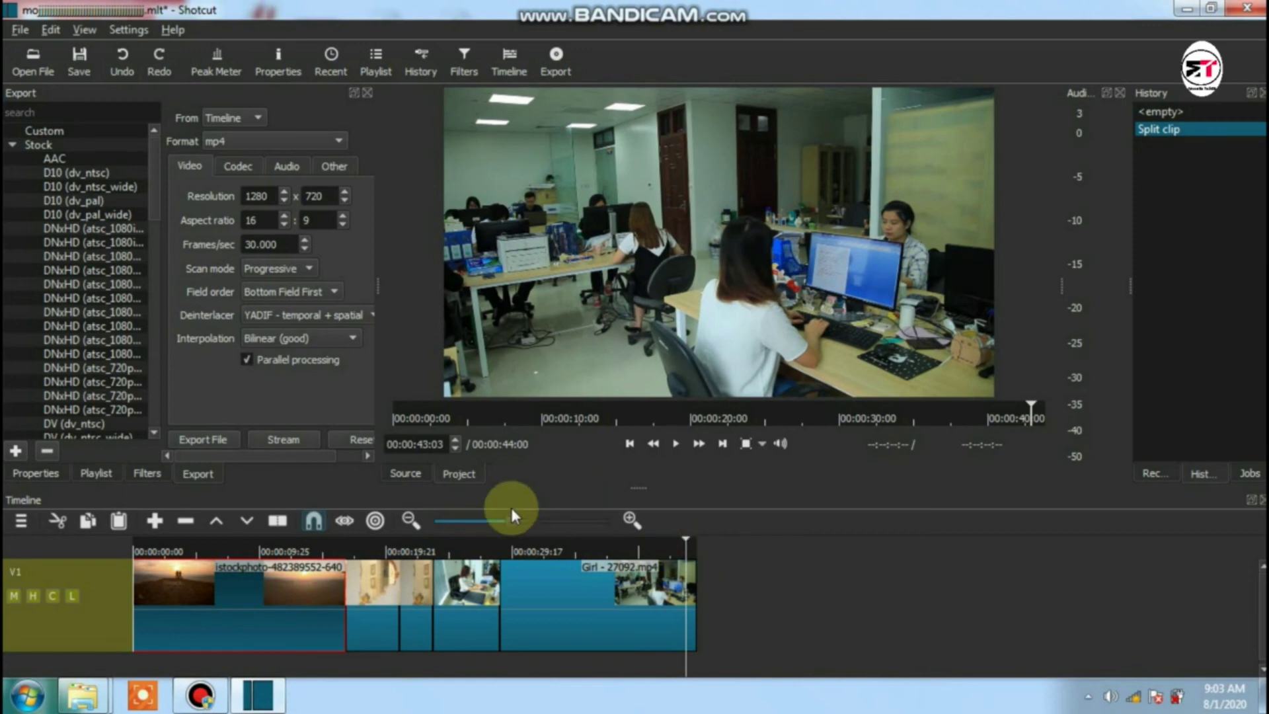
click(280, 521)
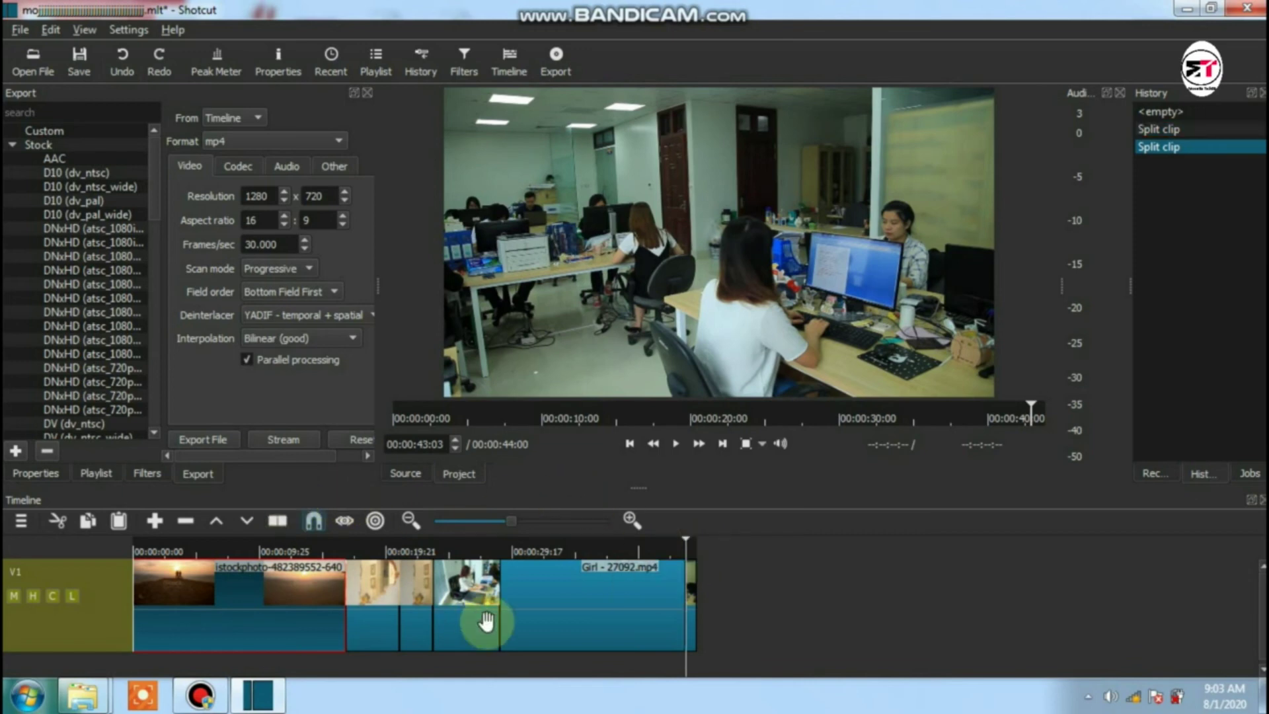
Ripple delete the long middle piece of the Girl clip between the two splits
click(530, 608)
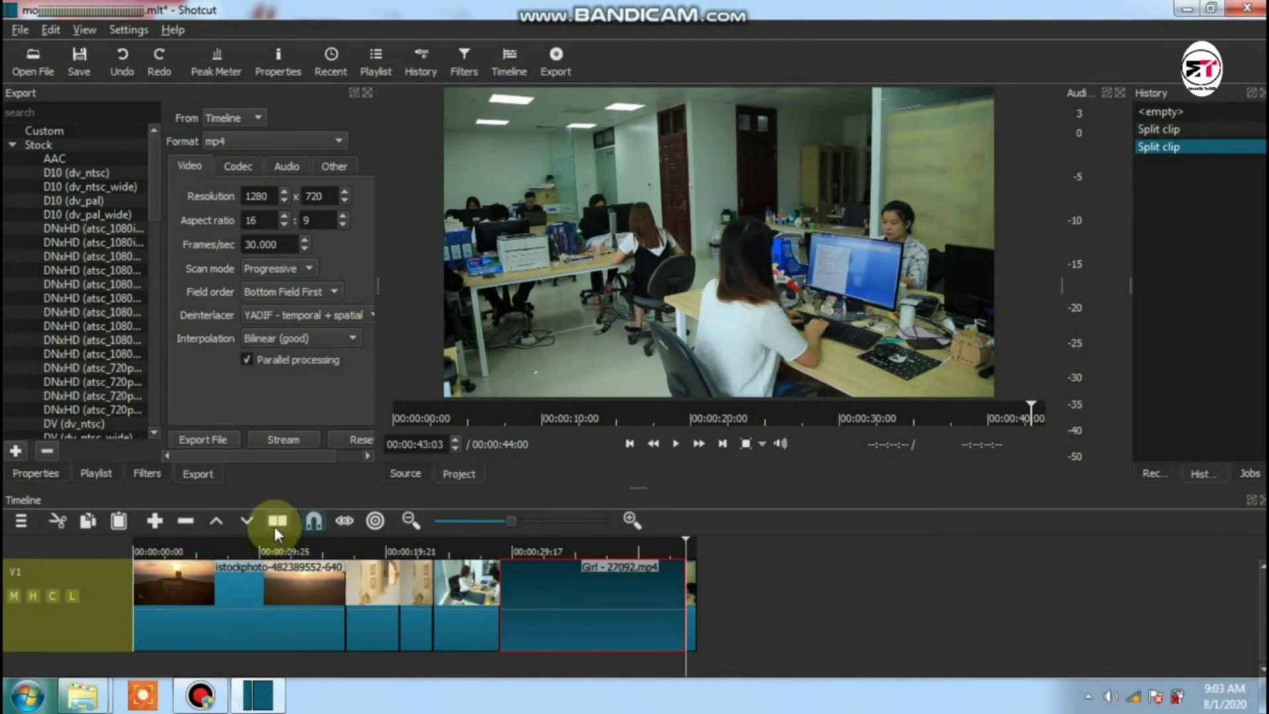
right_click(549, 618)
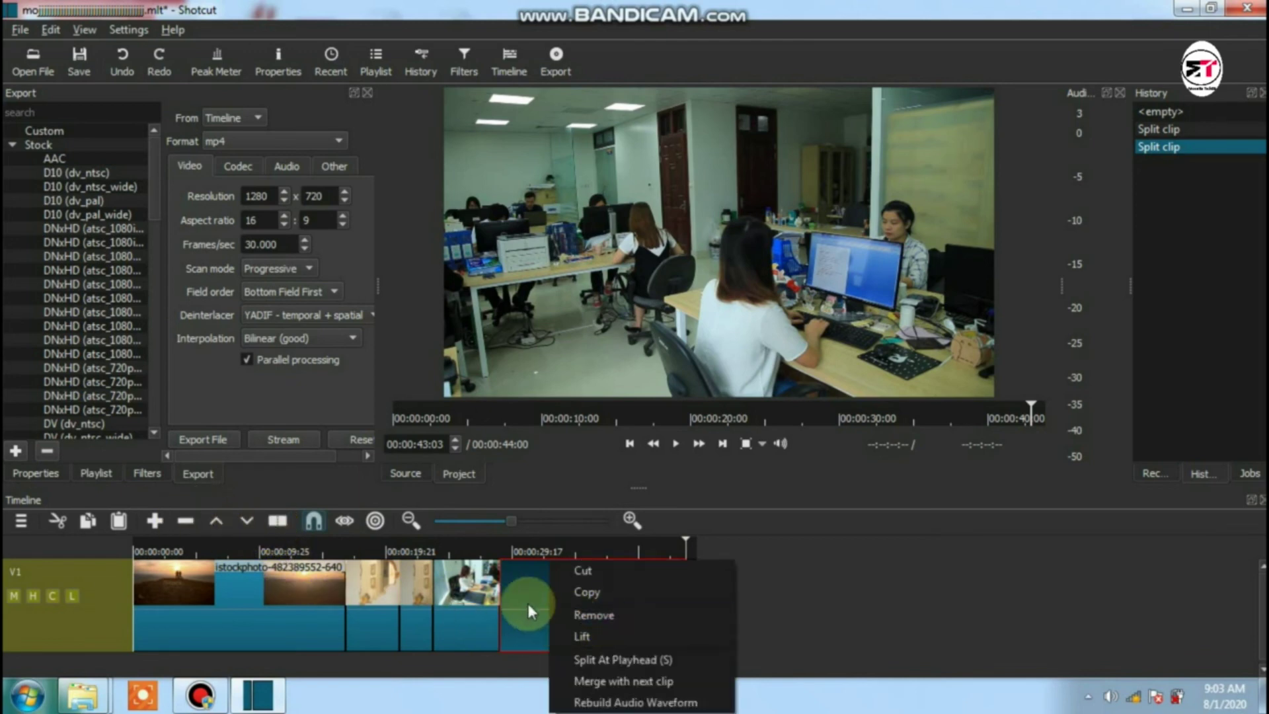
click(531, 620)
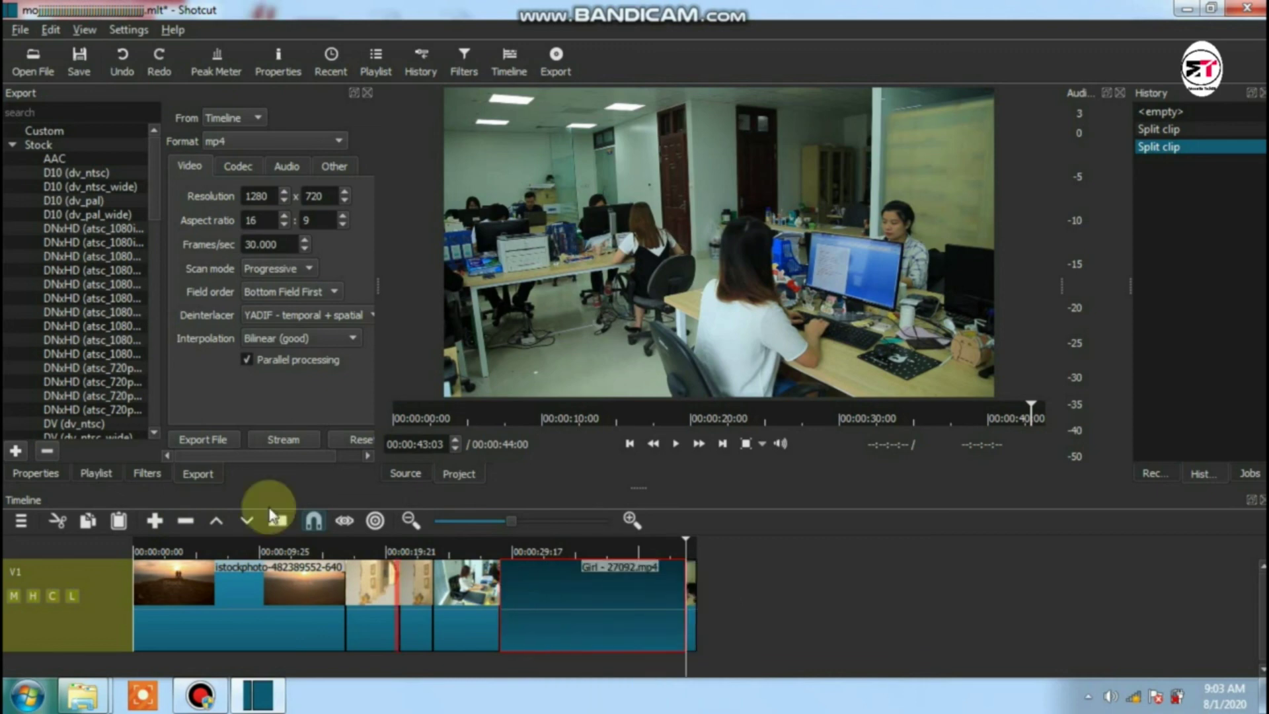
click(186, 521)
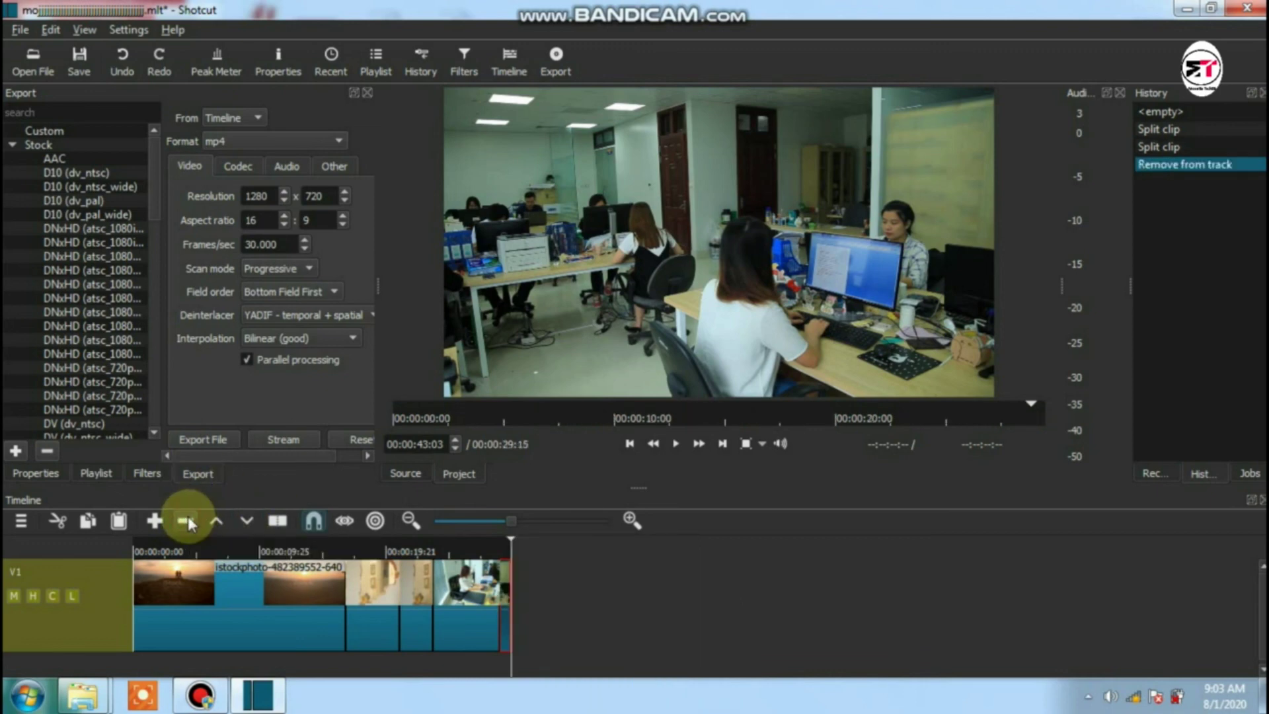
Play back the timeline from the end of the Building clip through the shortened Girl clip, and save the project
click(438, 552)
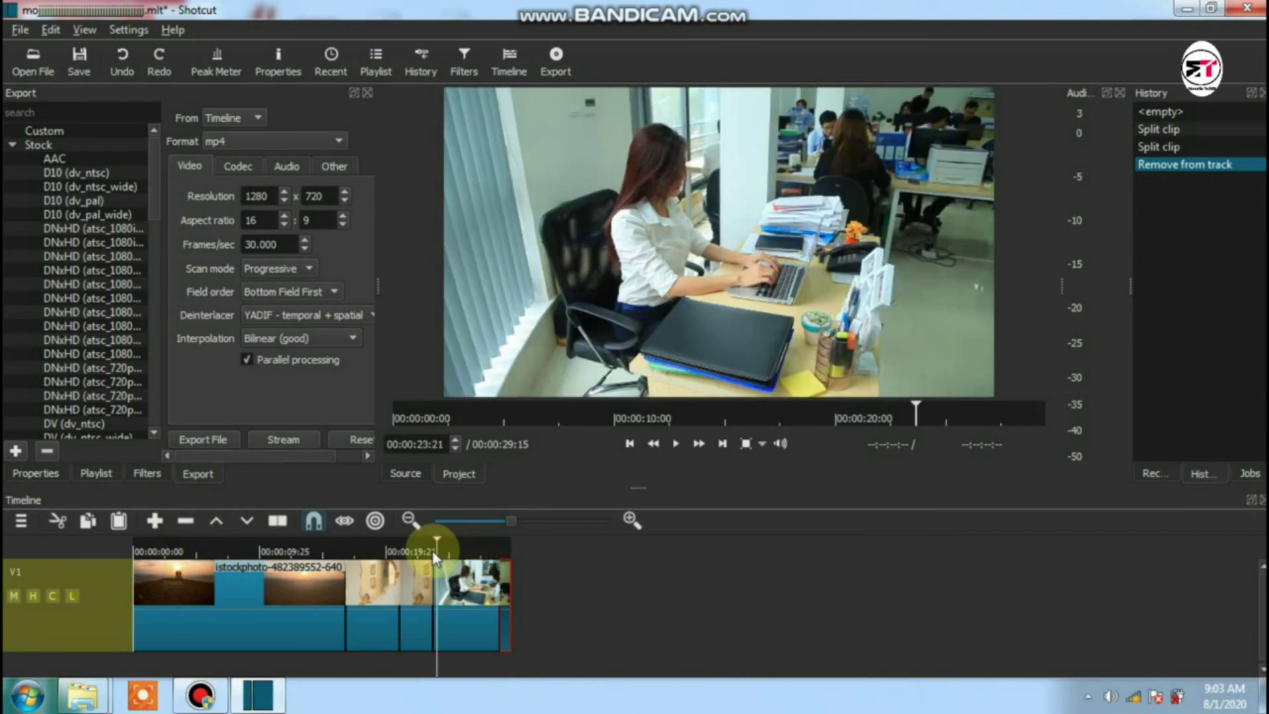
click(433, 552)
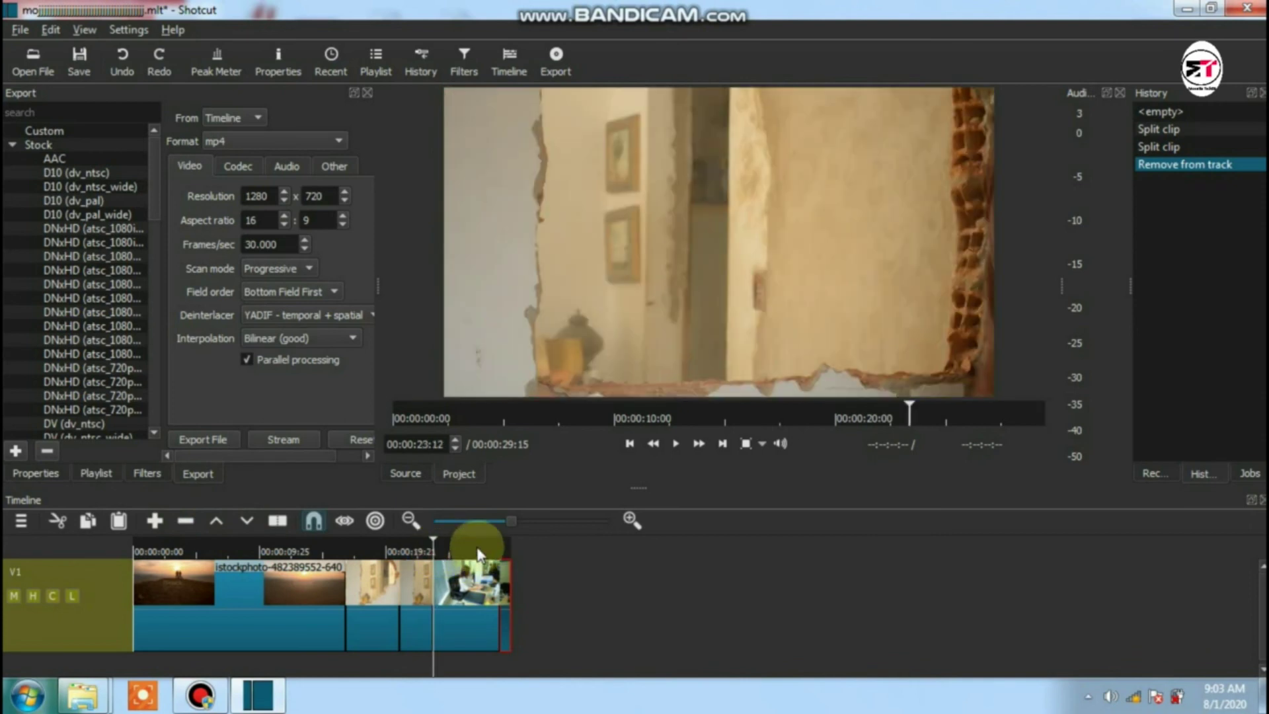
click(679, 446)
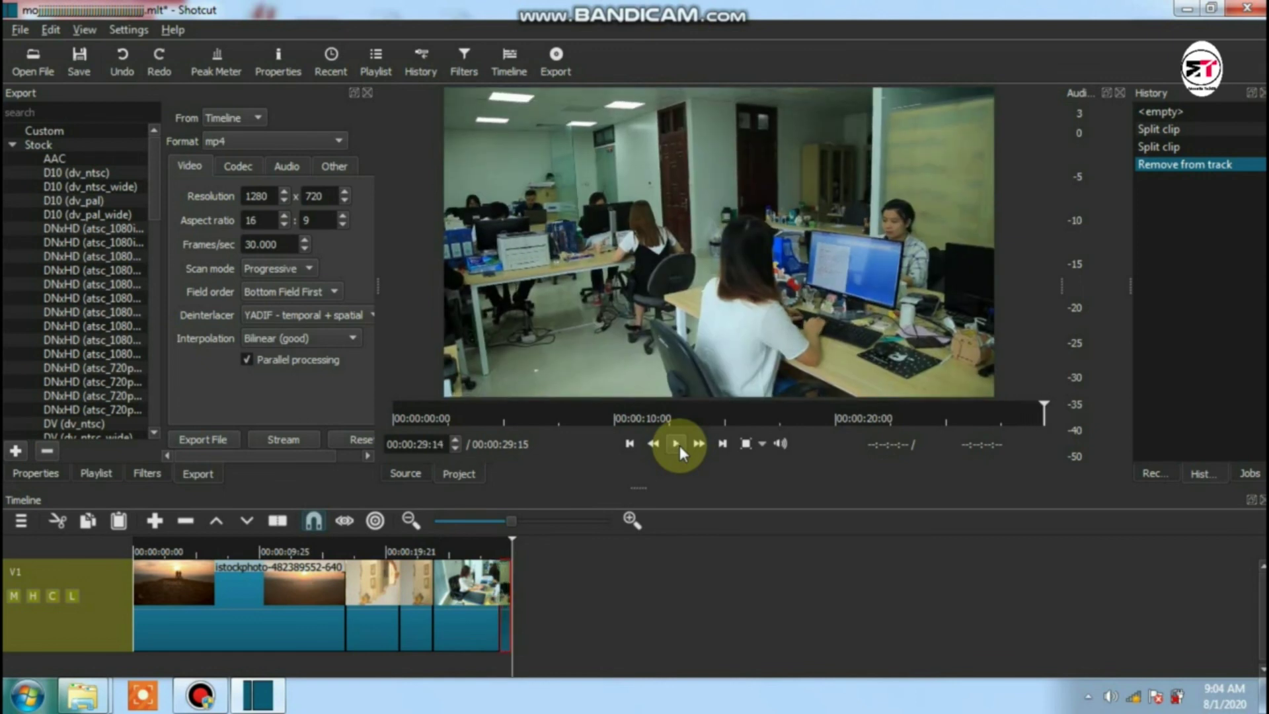
click(86, 74)
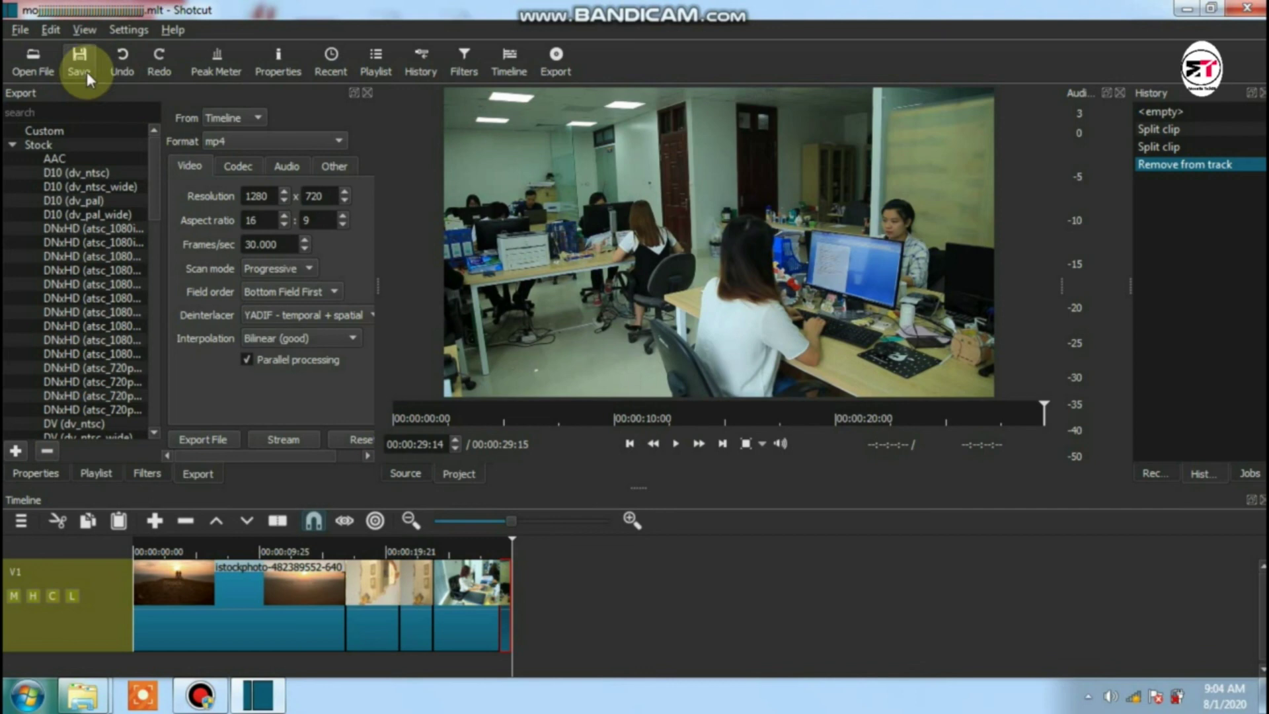